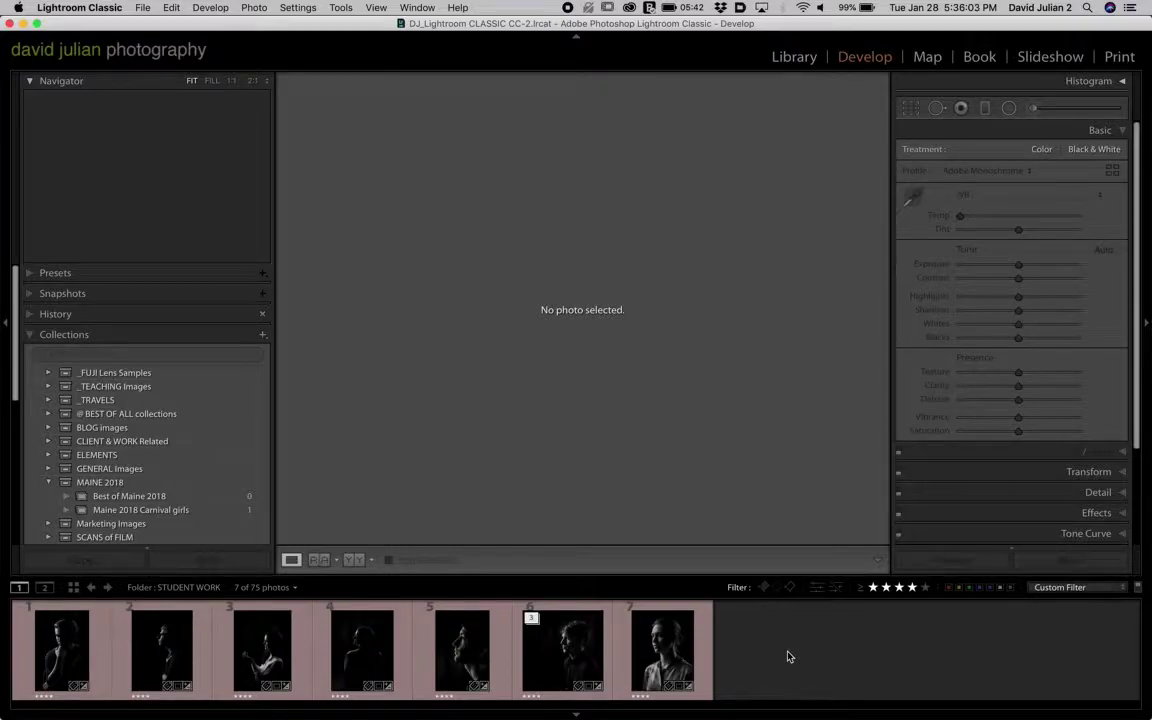
- Switch to Library and show the Collections panel, collapsing _TRAVELS and Smart Collections
{"action": "left_click", "coordinate": [48, 400]}
{"action": "left_click", "coordinate": [48, 400]}
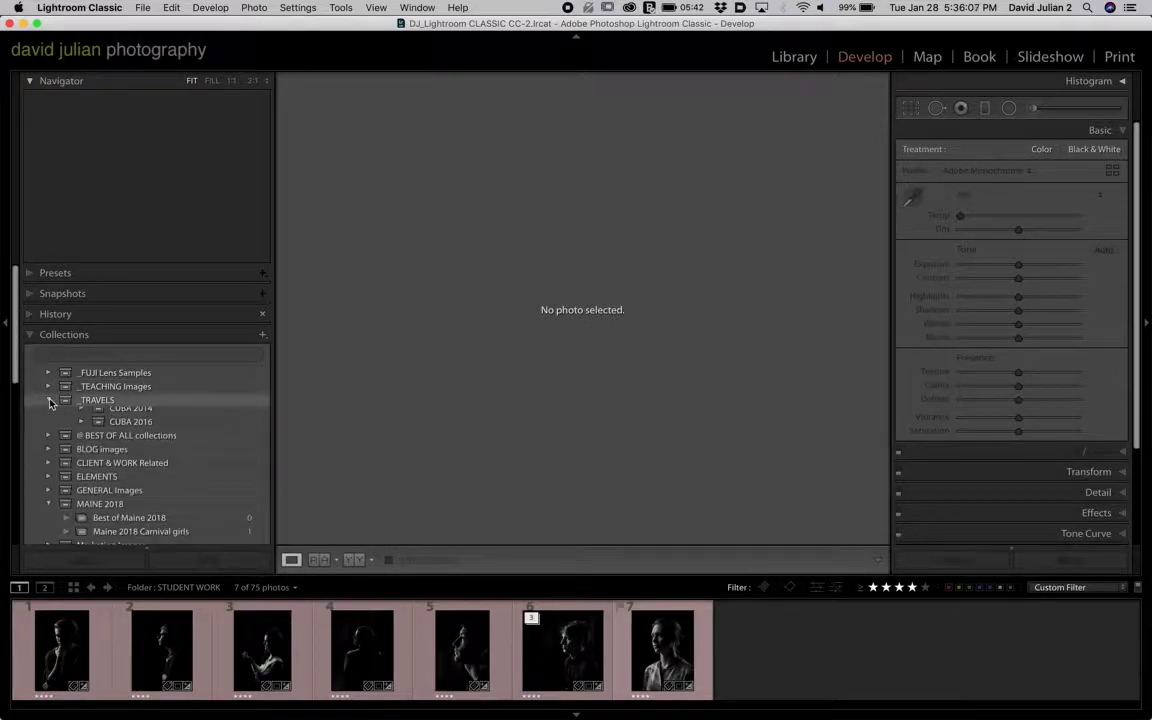
{"action": "left_click", "coordinate": [48, 400]}
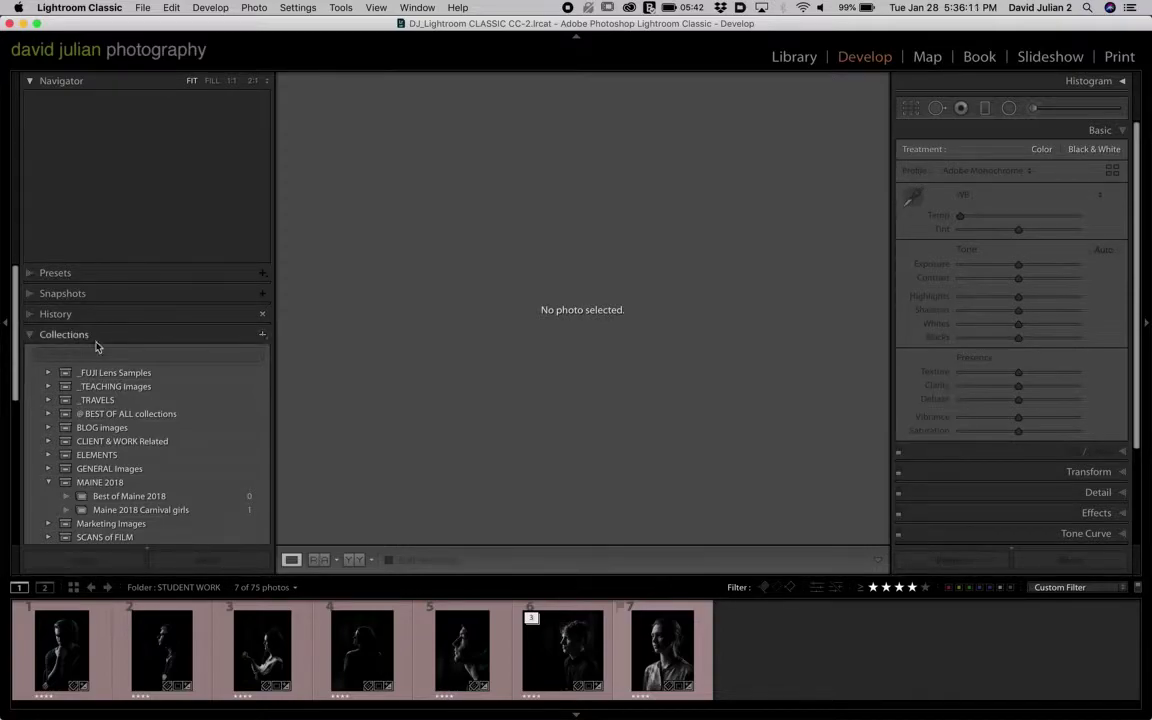
{"action": "left_click", "coordinate": [800, 57]}
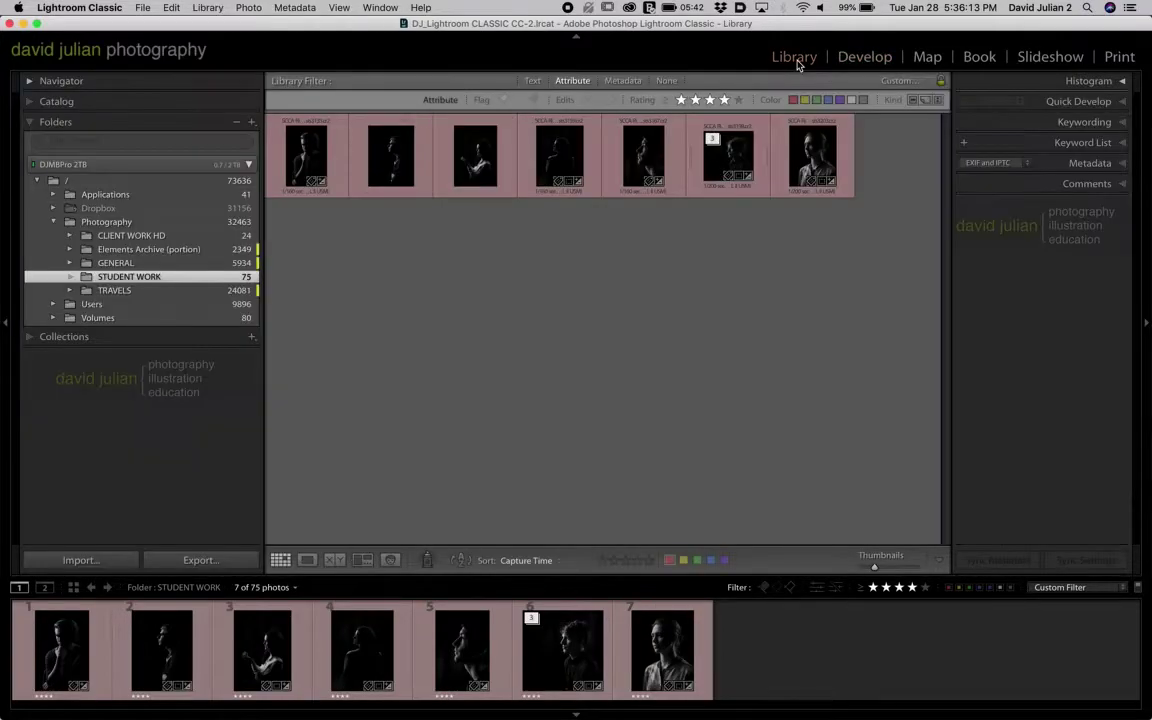
{"action": "left_click", "coordinate": [31, 336]}
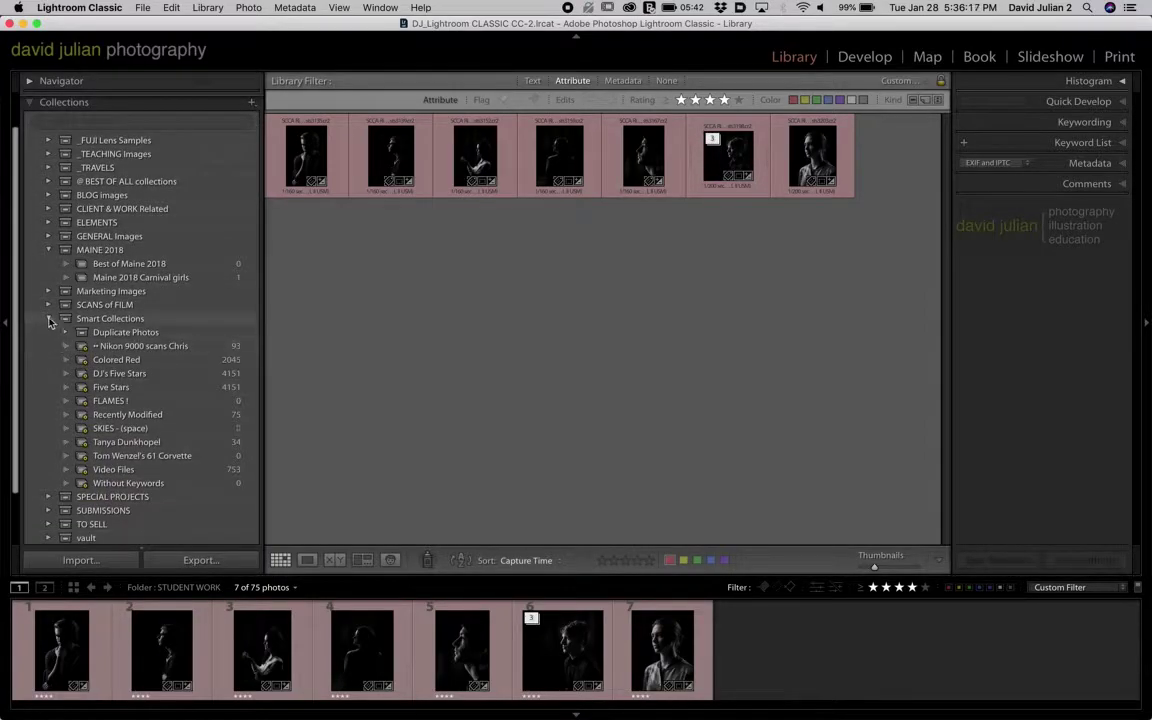
{"action": "left_click", "coordinate": [48, 318]}
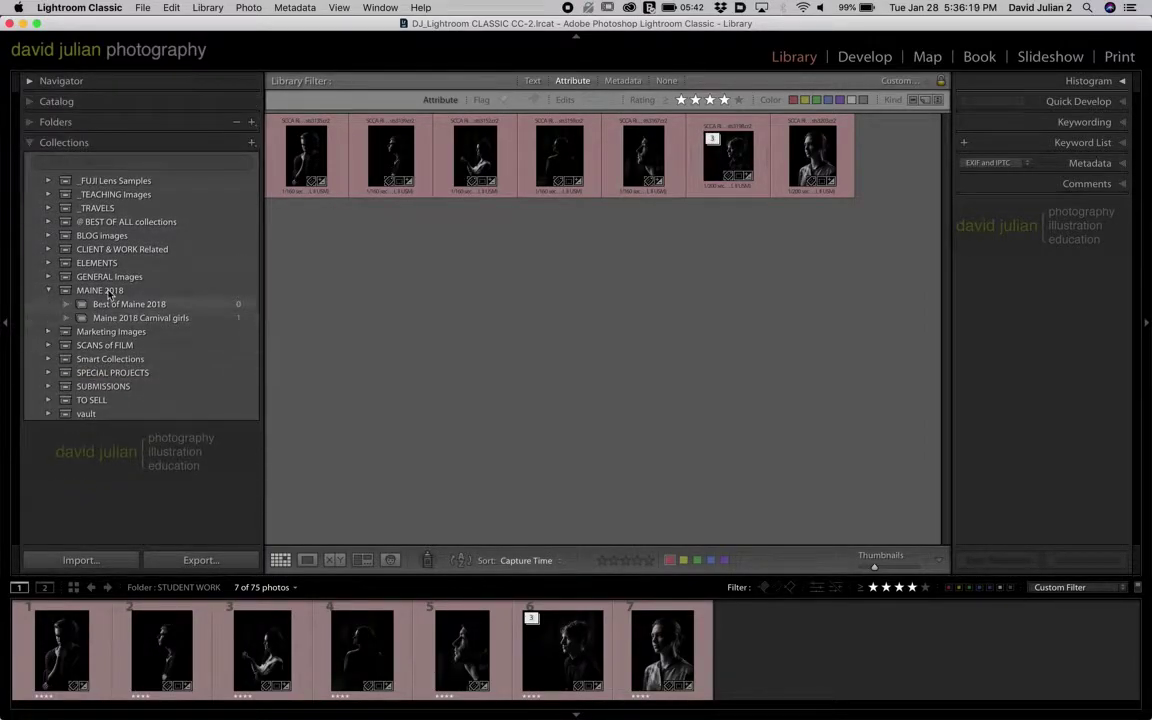
- Create a collection set named with the student's full name followed by 'Homework SET'
{"action": "left_click", "coordinate": [251, 143]}
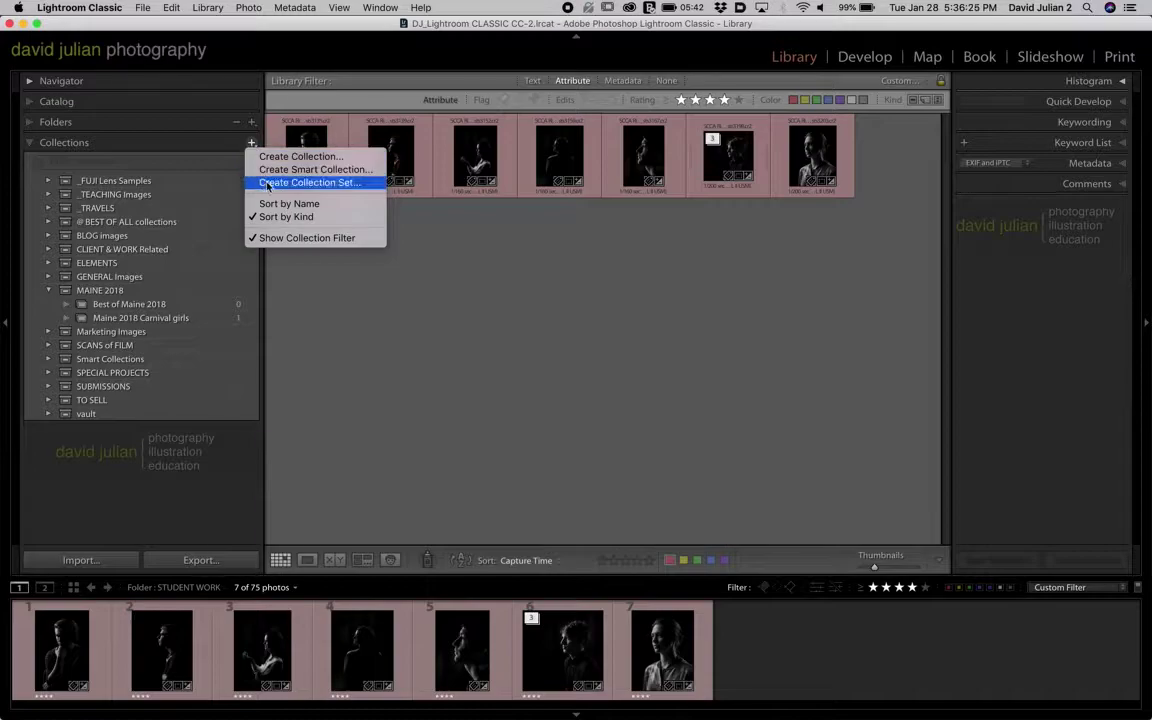
{"action": "left_click", "coordinate": [270, 183]}
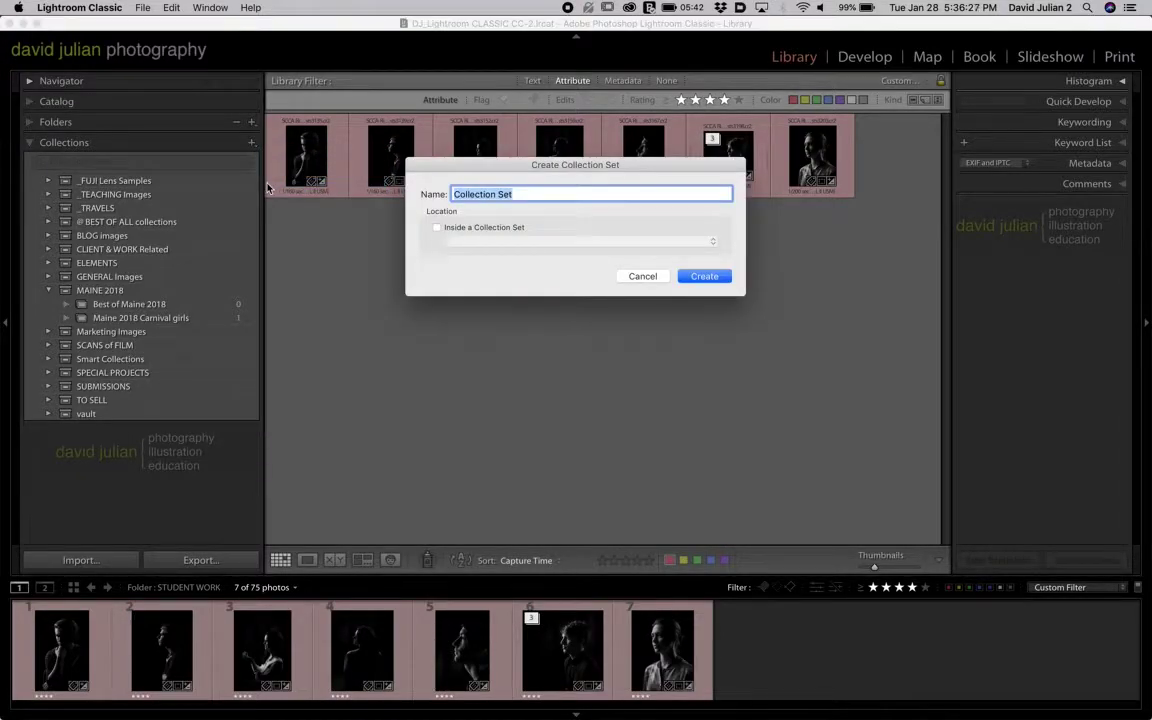
{"action": "type", "text": "My "}
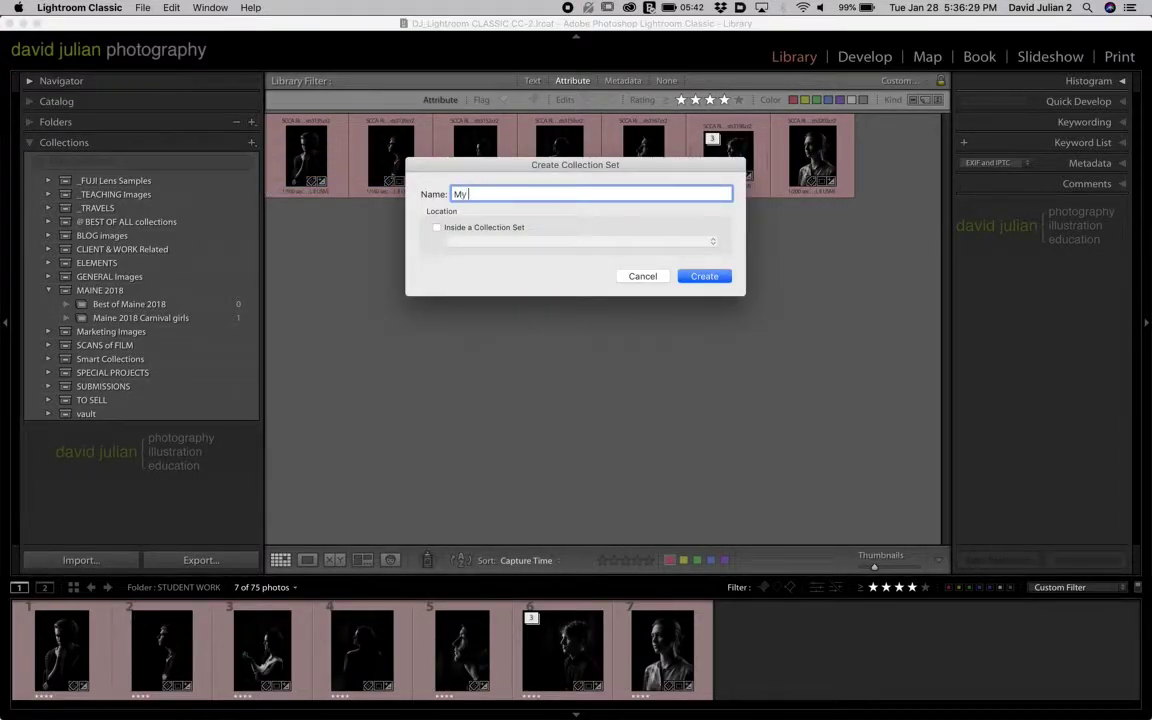
{"action": "type", "text": "Collection Set"}
{"action": "triple_click", "coordinate": [475, 194]}
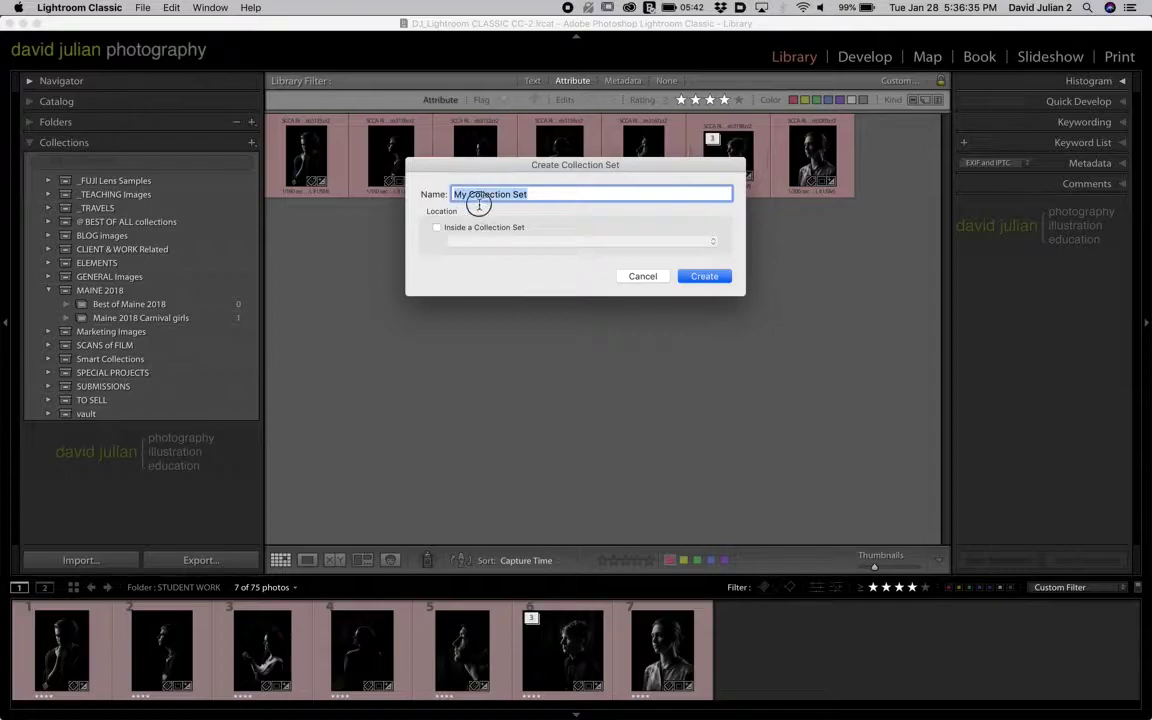
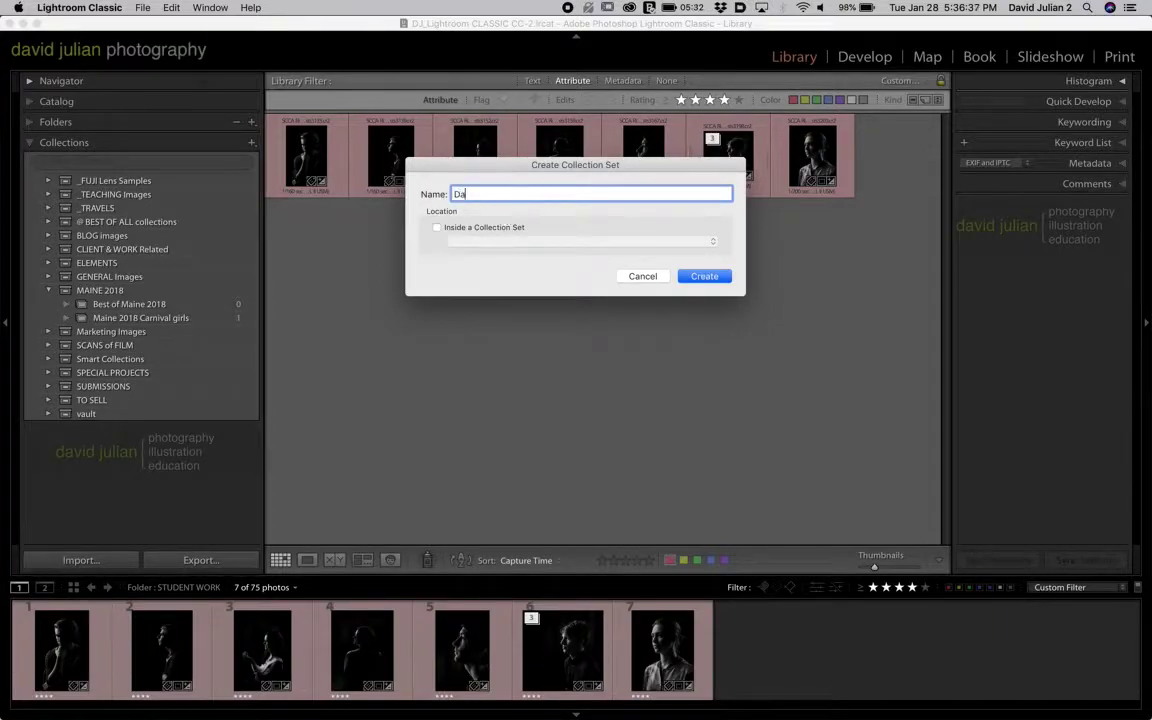
{"action": "left_click", "coordinate": [482, 194]}
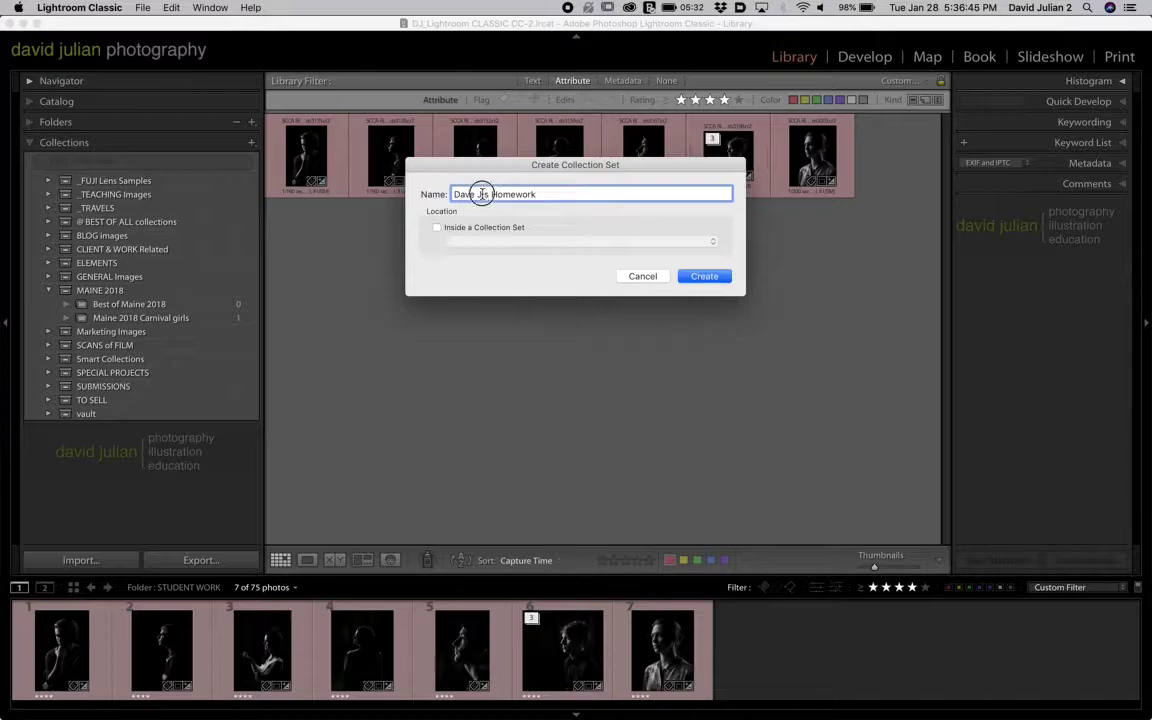
{"action": "key", "text": "BackSpace"}
{"action": "key", "text": "Delete"}
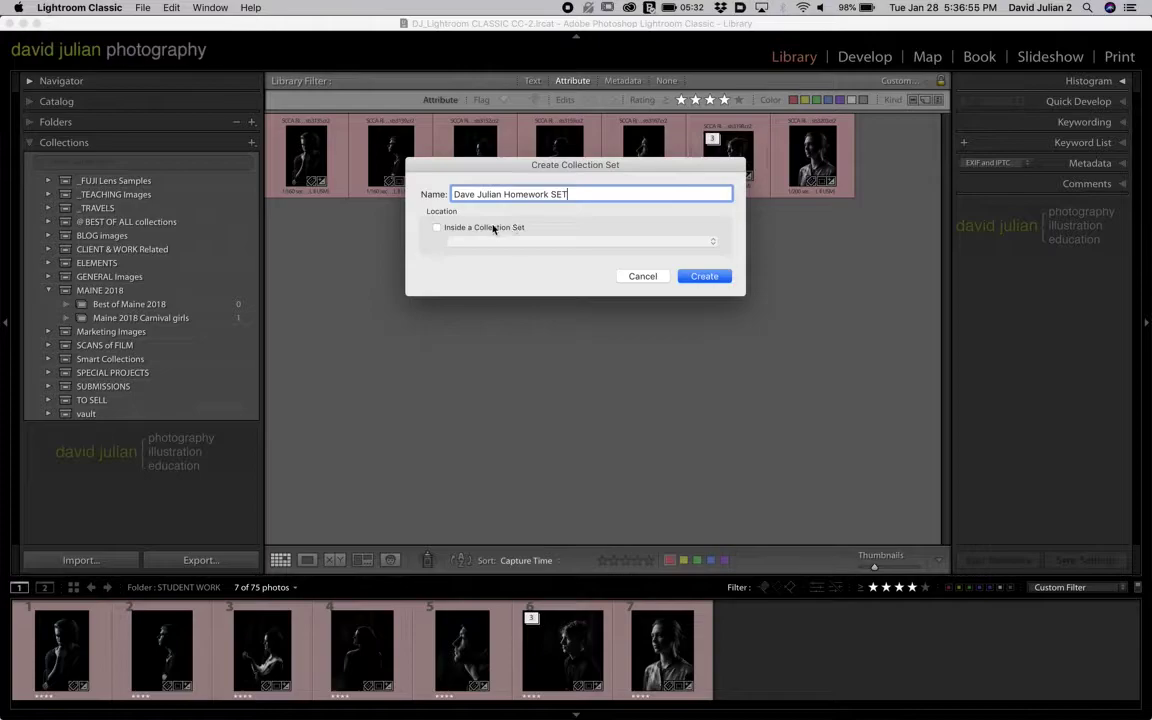
{"action": "left_click", "coordinate": [702, 276]}
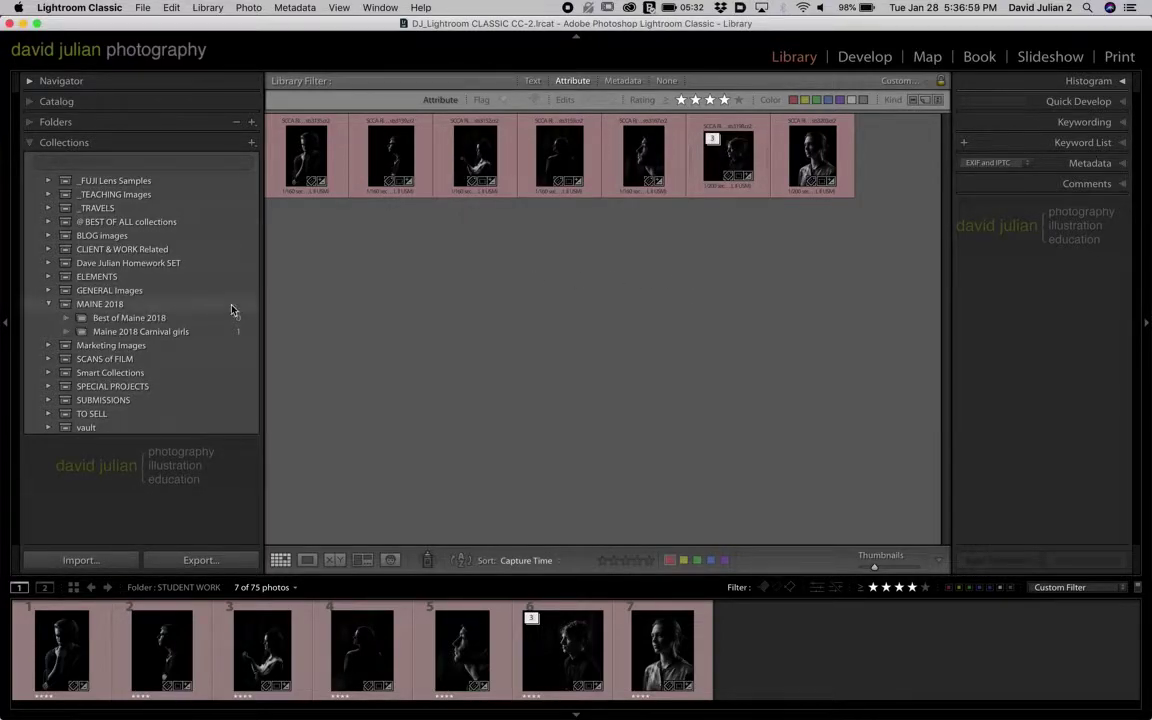
- Create an empty collection named '<student>'s sample Collection' inside the Homework SET
{"action": "left_click", "coordinate": [48, 263]}
{"action": "left_click", "coordinate": [46, 305]}
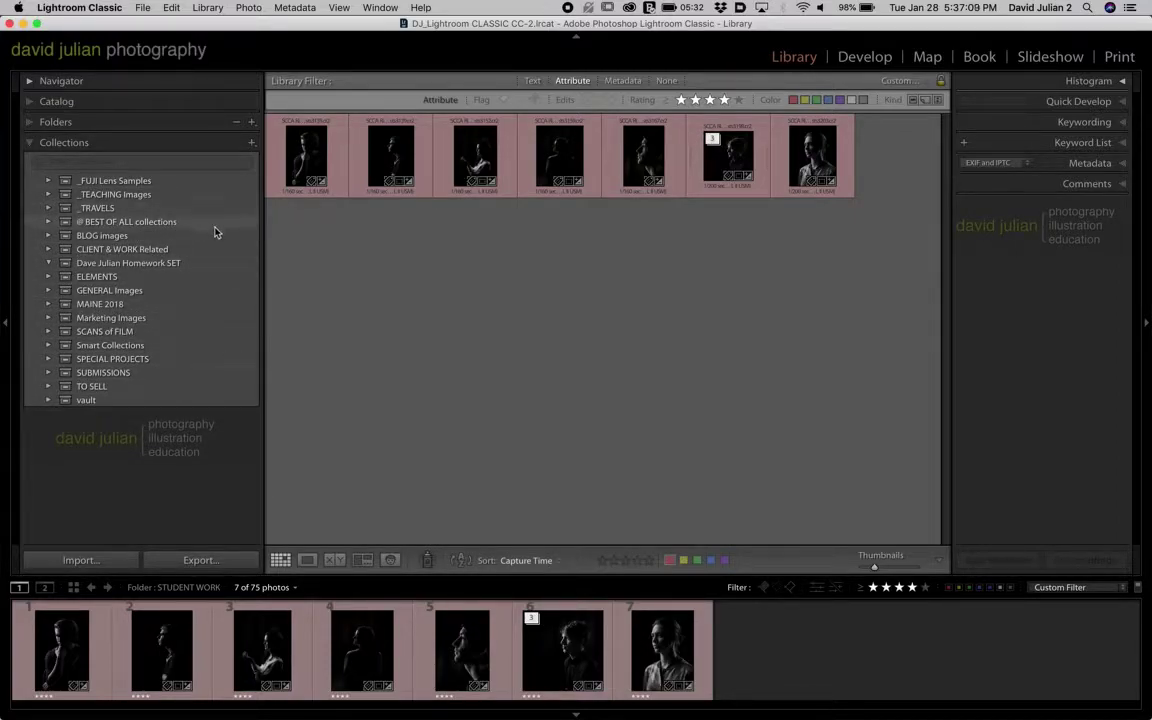
{"action": "left_click", "coordinate": [251, 143]}
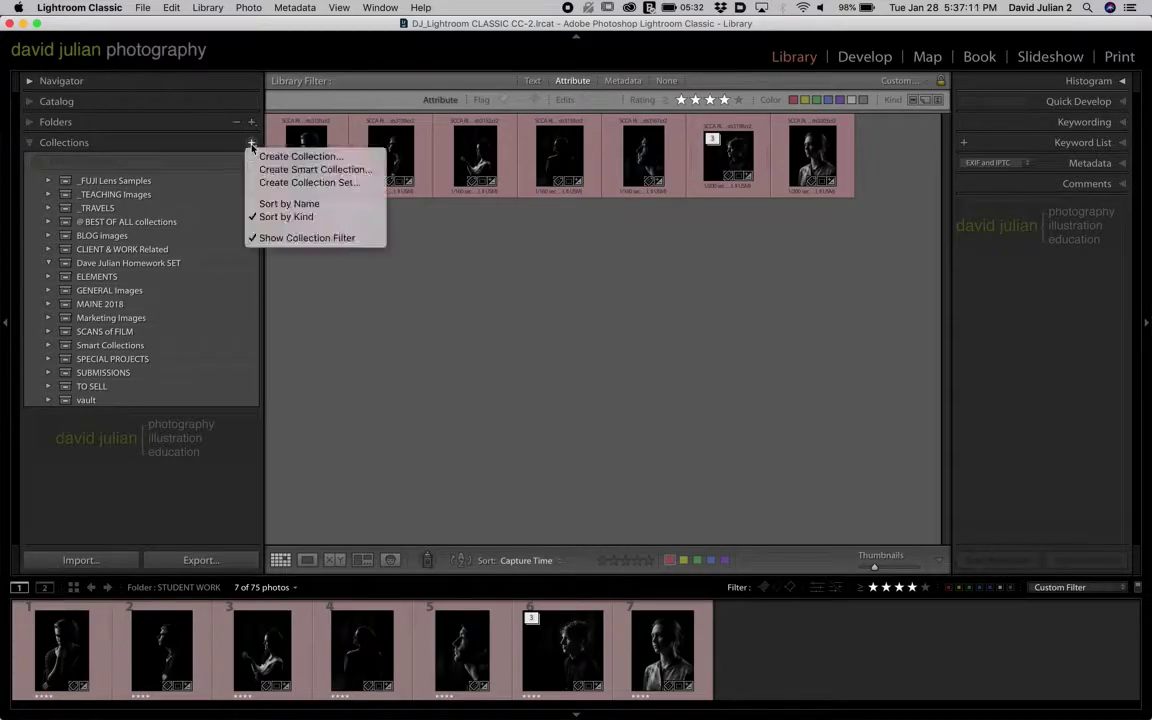
{"action": "left_click", "coordinate": [265, 156]}
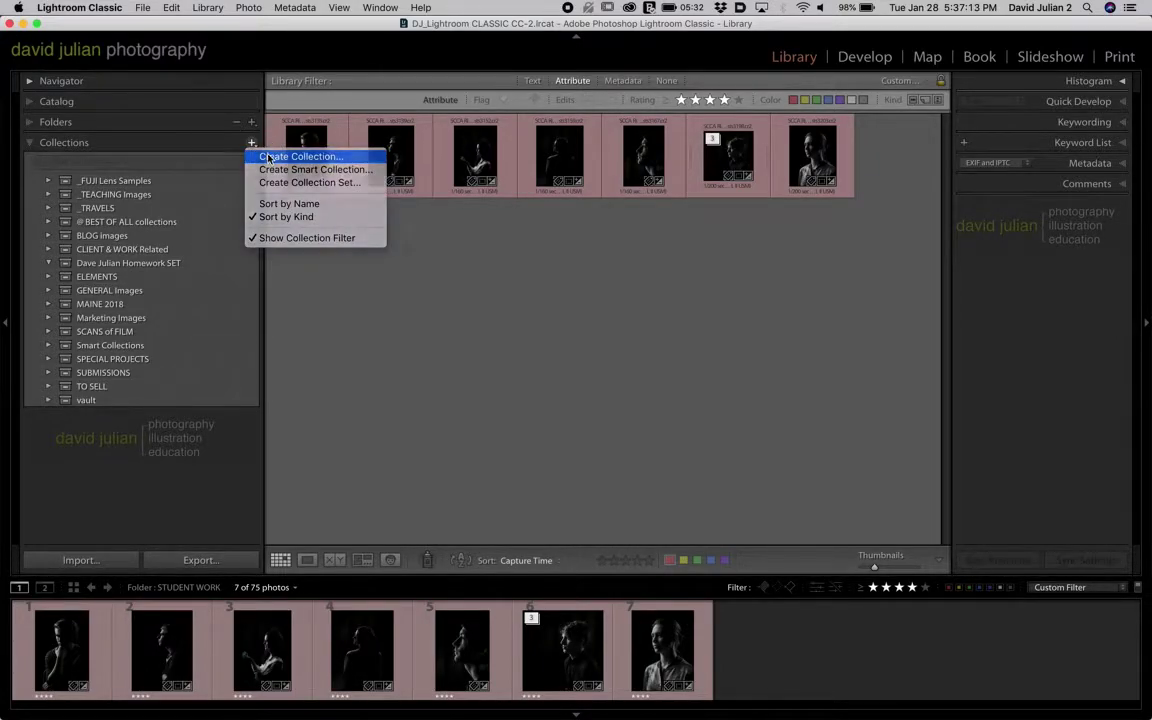
{"action": "left_click", "coordinate": [437, 217]}
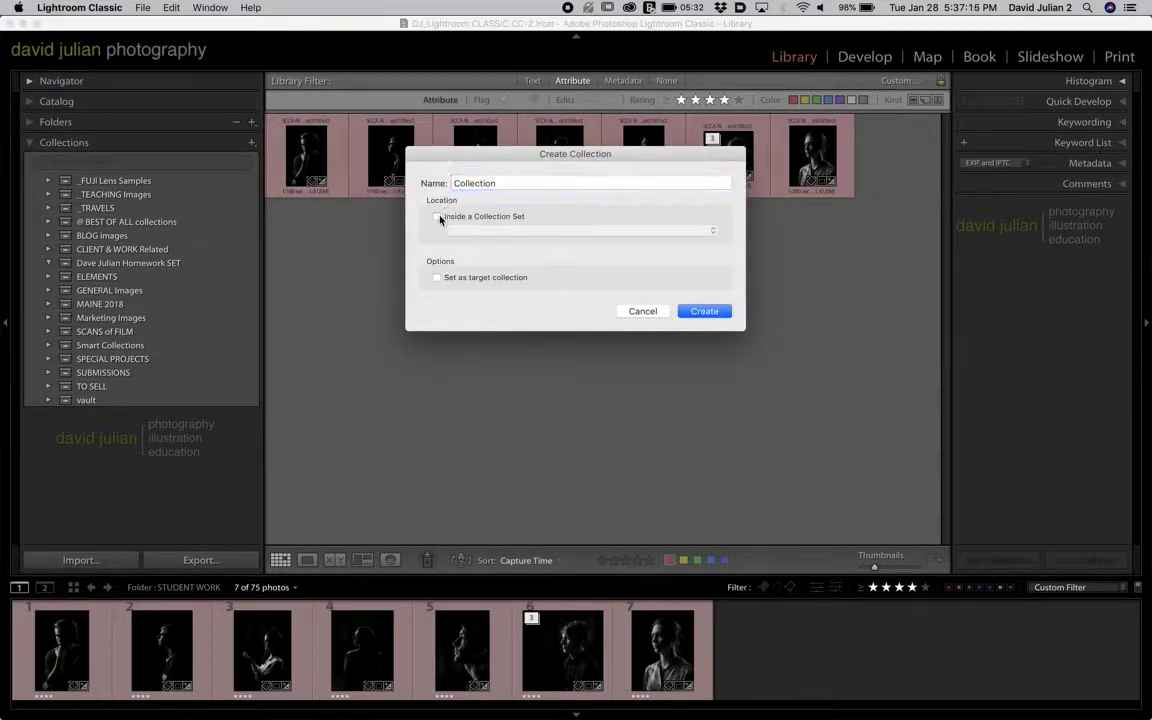
{"action": "left_click", "coordinate": [504, 231]}
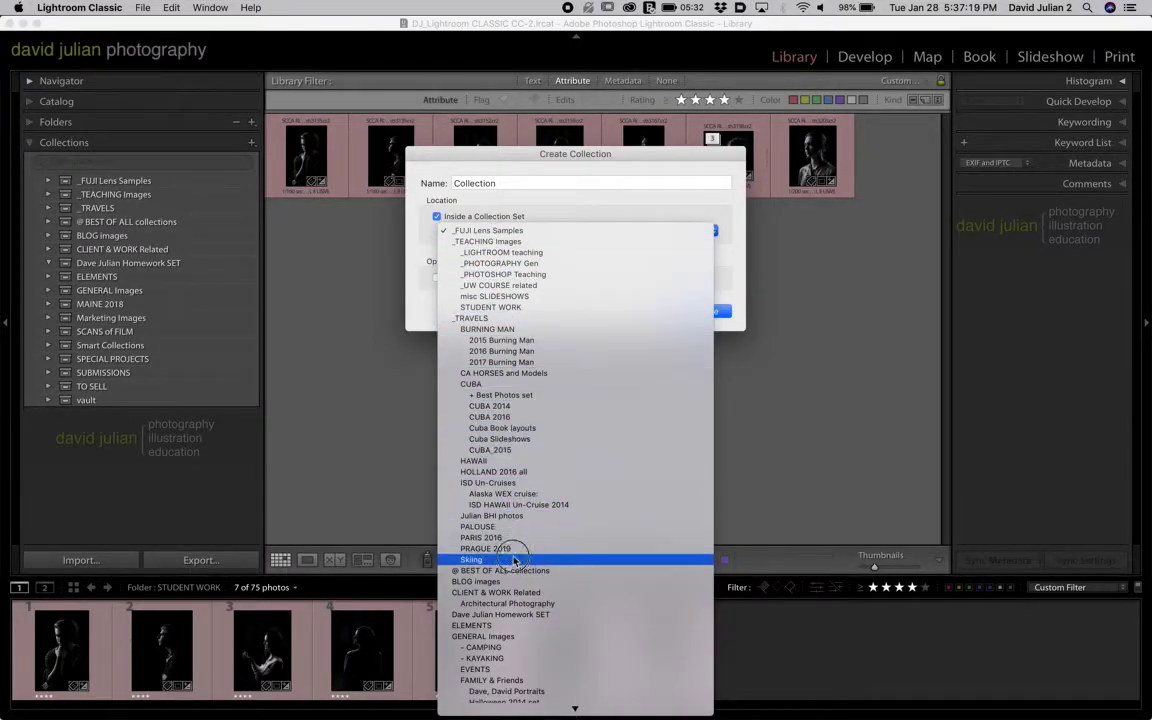
{"action": "mouse_move", "coordinate": [512, 708]}
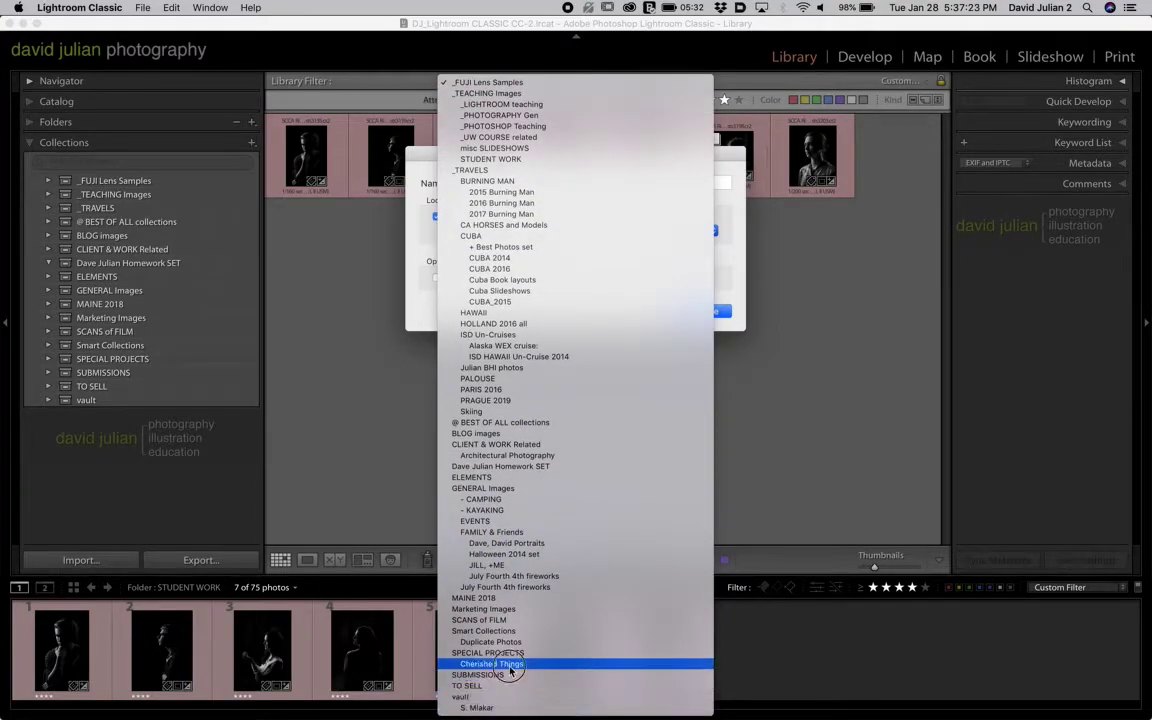
{"action": "left_click", "coordinate": [545, 467]}
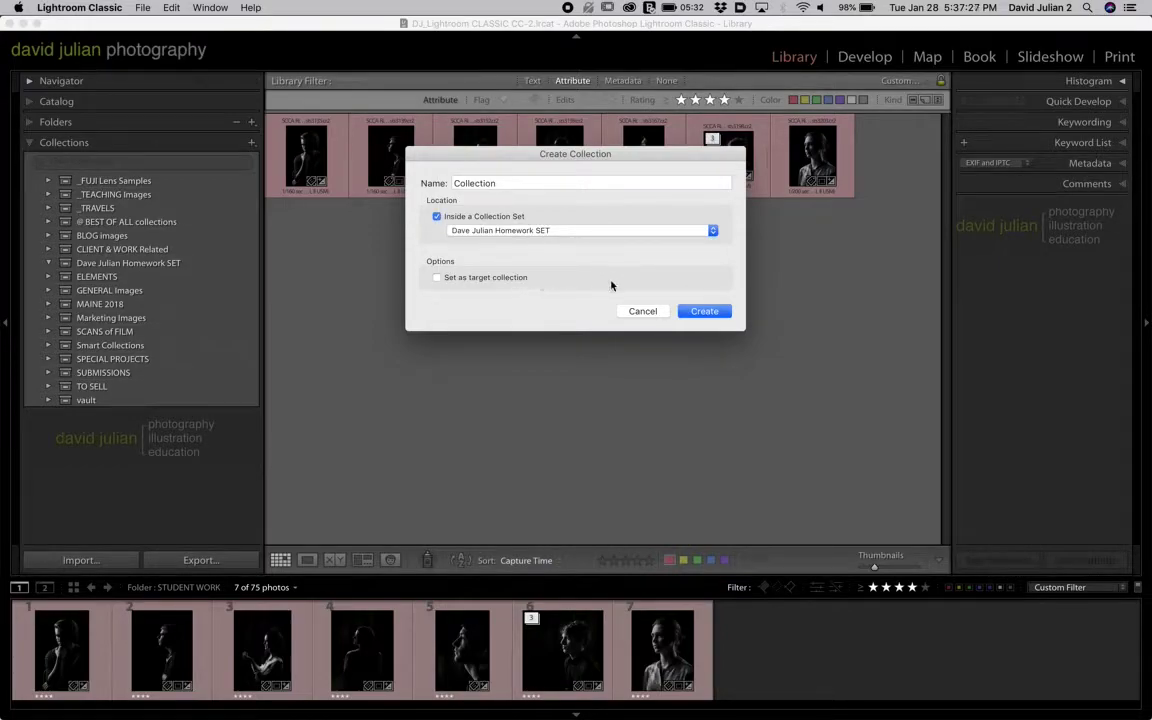
{"action": "left_click", "coordinate": [518, 180]}
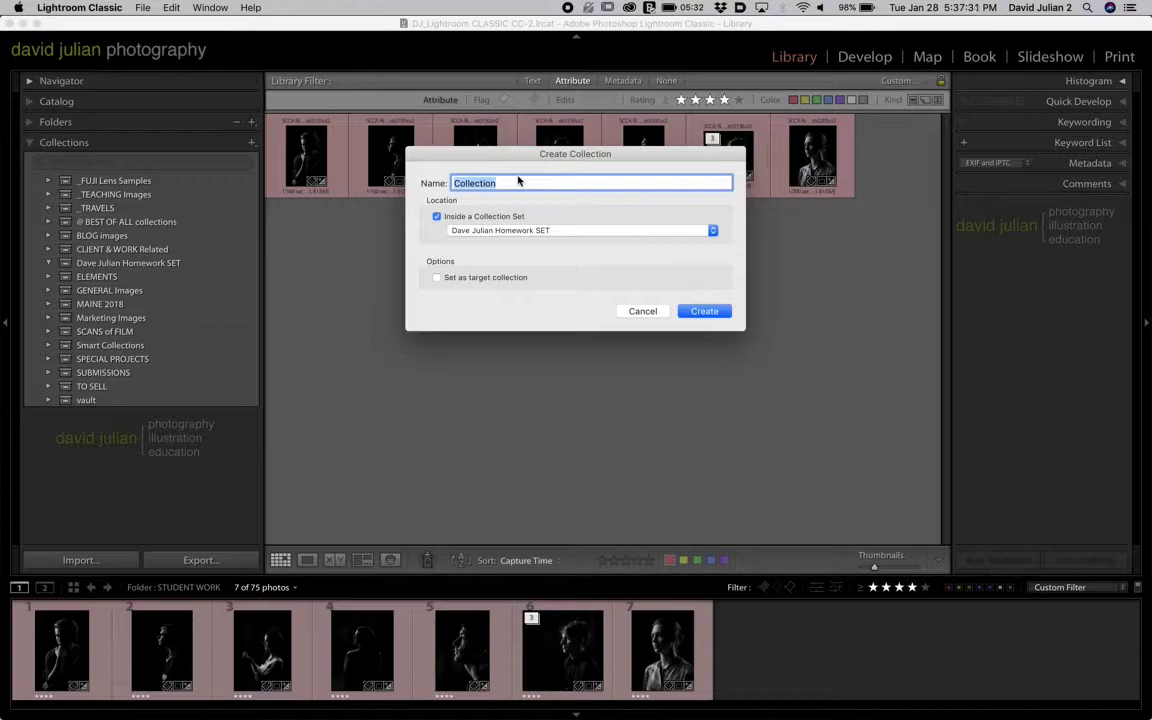
{"action": "left_click", "coordinate": [454, 184]}
{"action": "type", "text": "Dave's sample"}
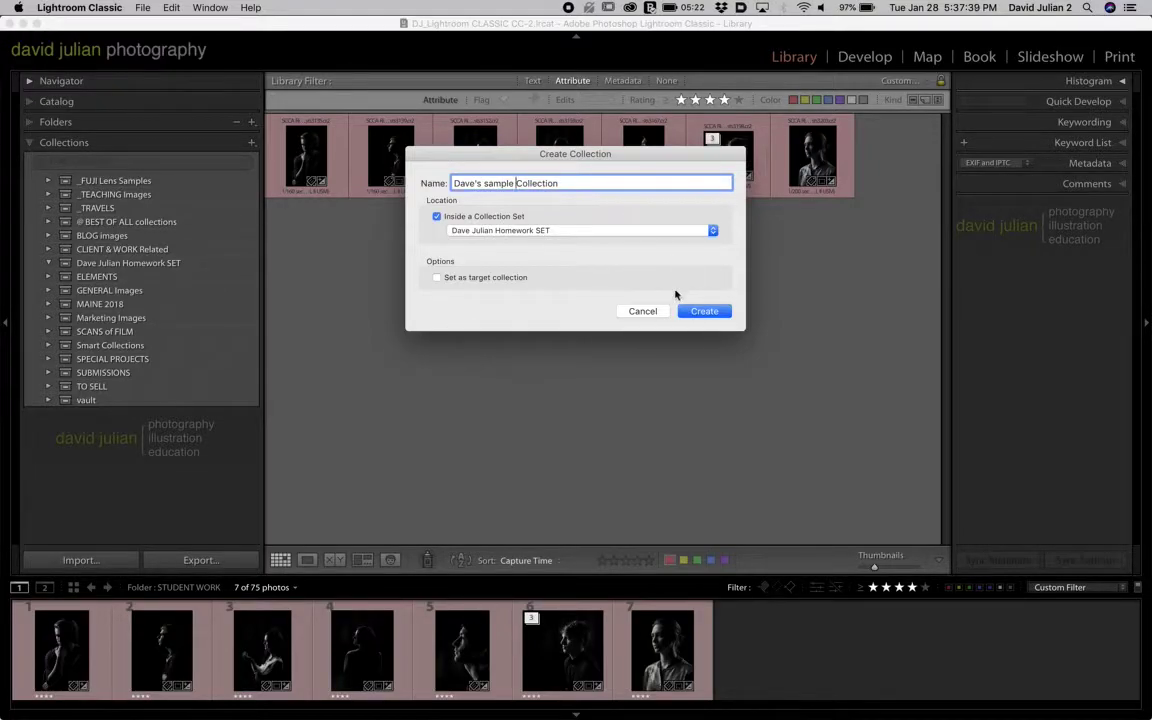
{"action": "left_click", "coordinate": [688, 314]}
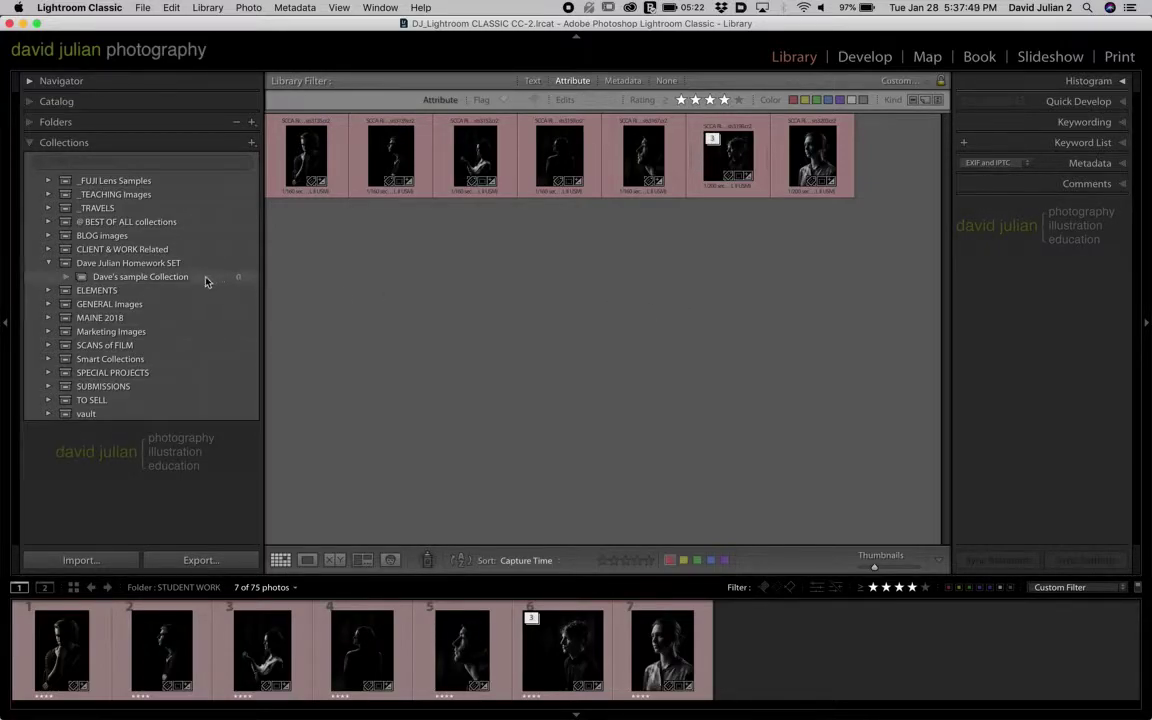
- Add photos 3 through 7 to the sample collection in the Homework SET
{"action": "left_click", "coordinate": [665, 636]}
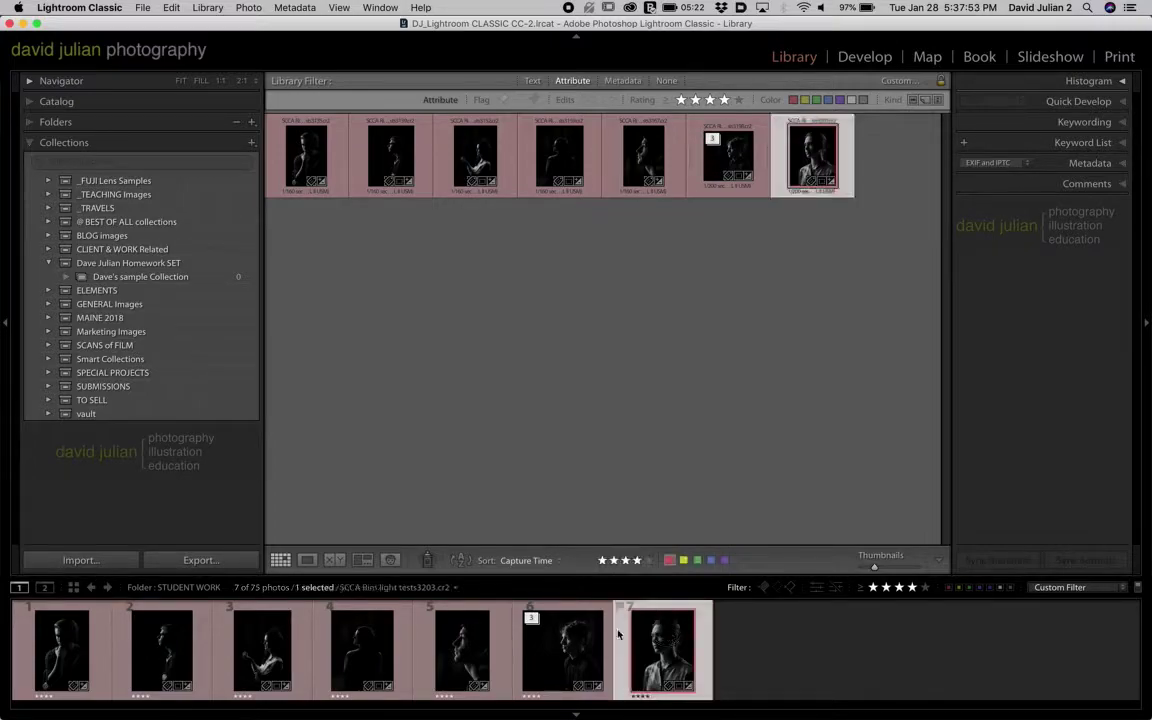
{"action": "left_click", "coordinate": [249, 645], "text": "shift"}
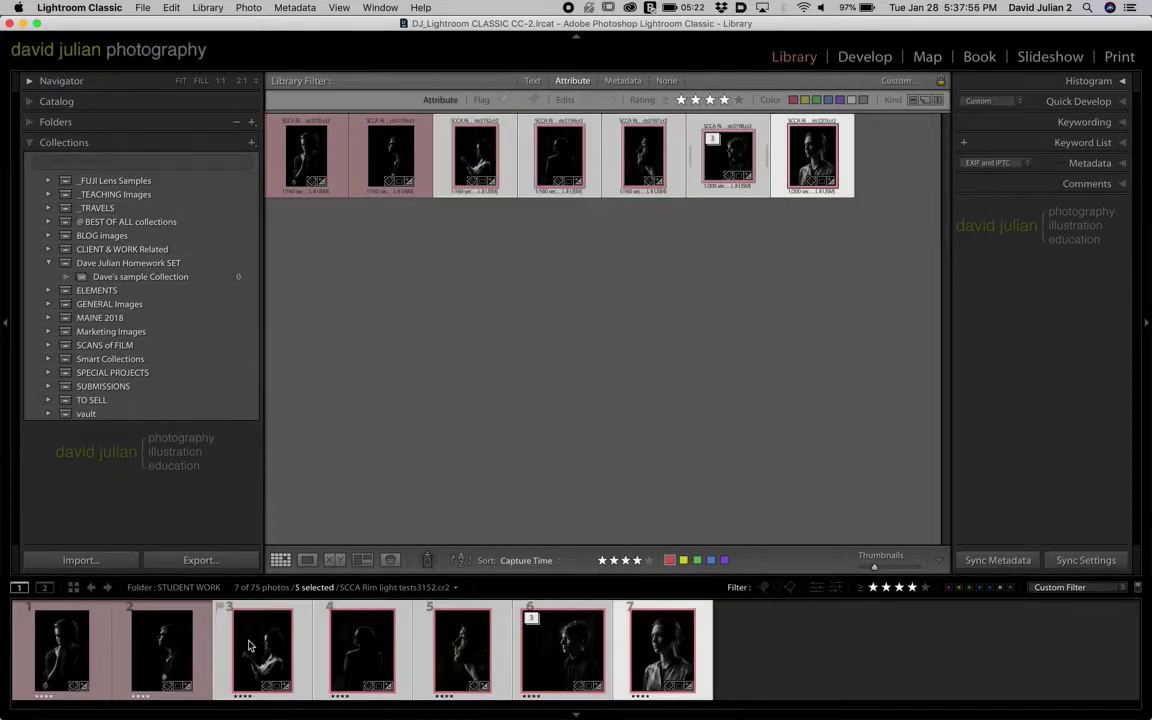
{"action": "left_click", "coordinate": [277, 645]}
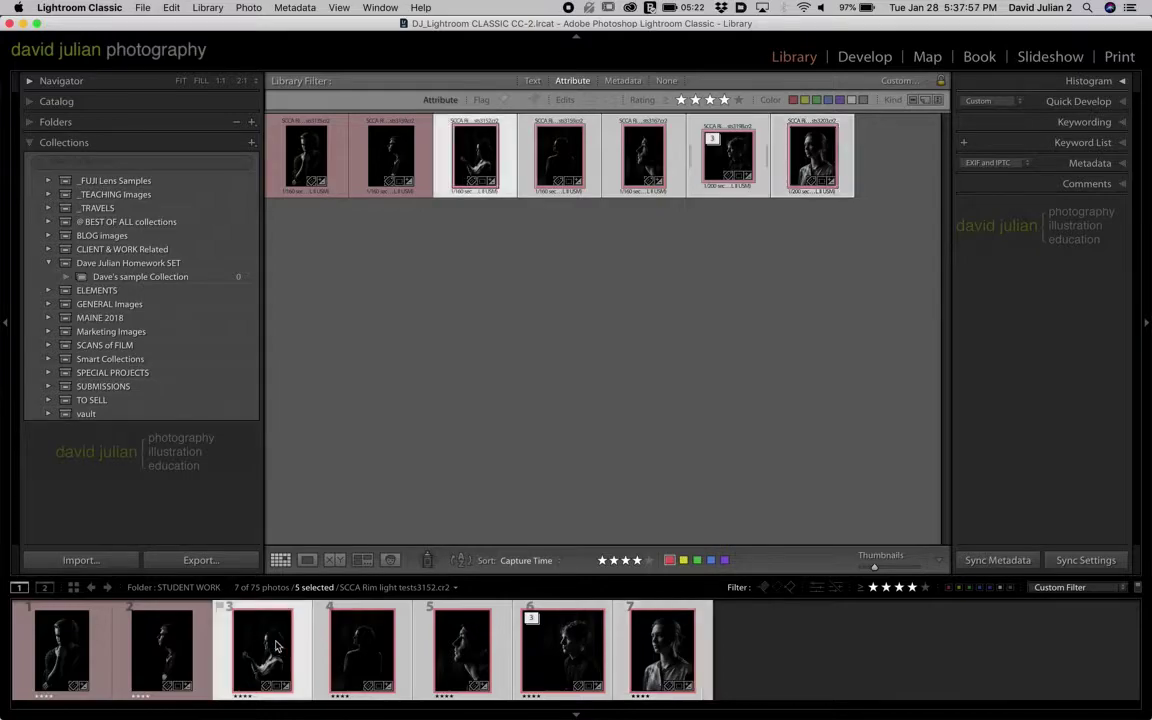
{"action": "key", "text": "super+d"}
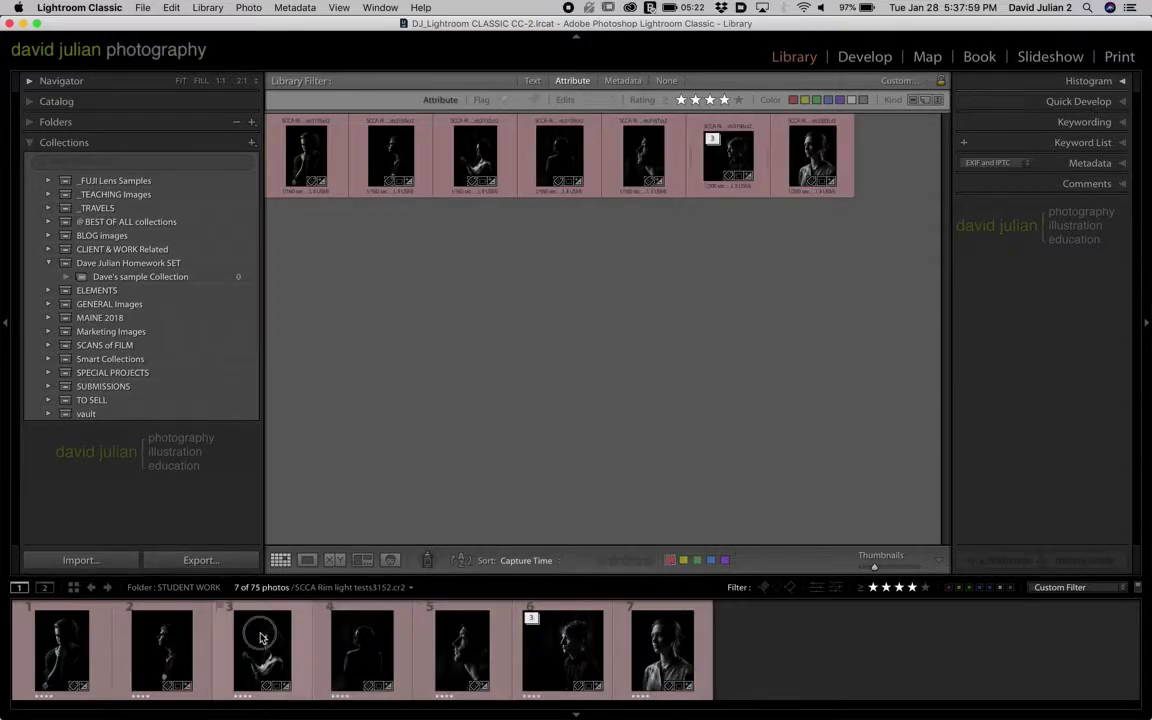
{"action": "left_click", "coordinate": [260, 637]}
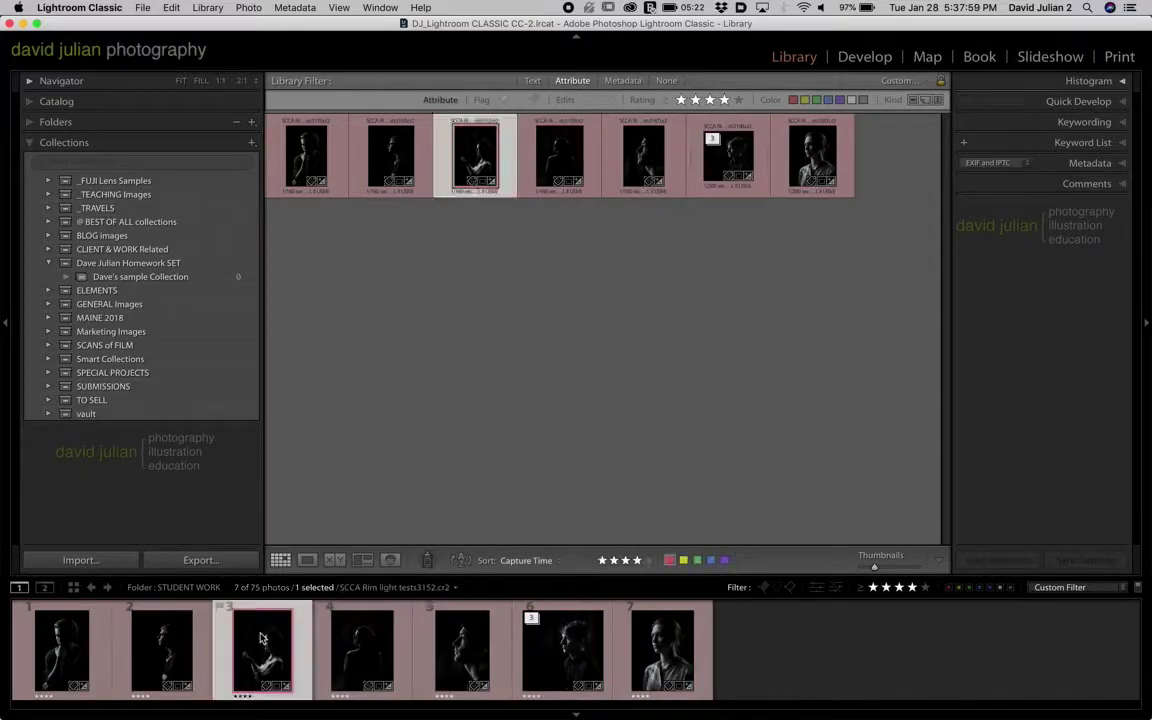
{"action": "left_click", "coordinate": [648, 660], "text": "shift"}
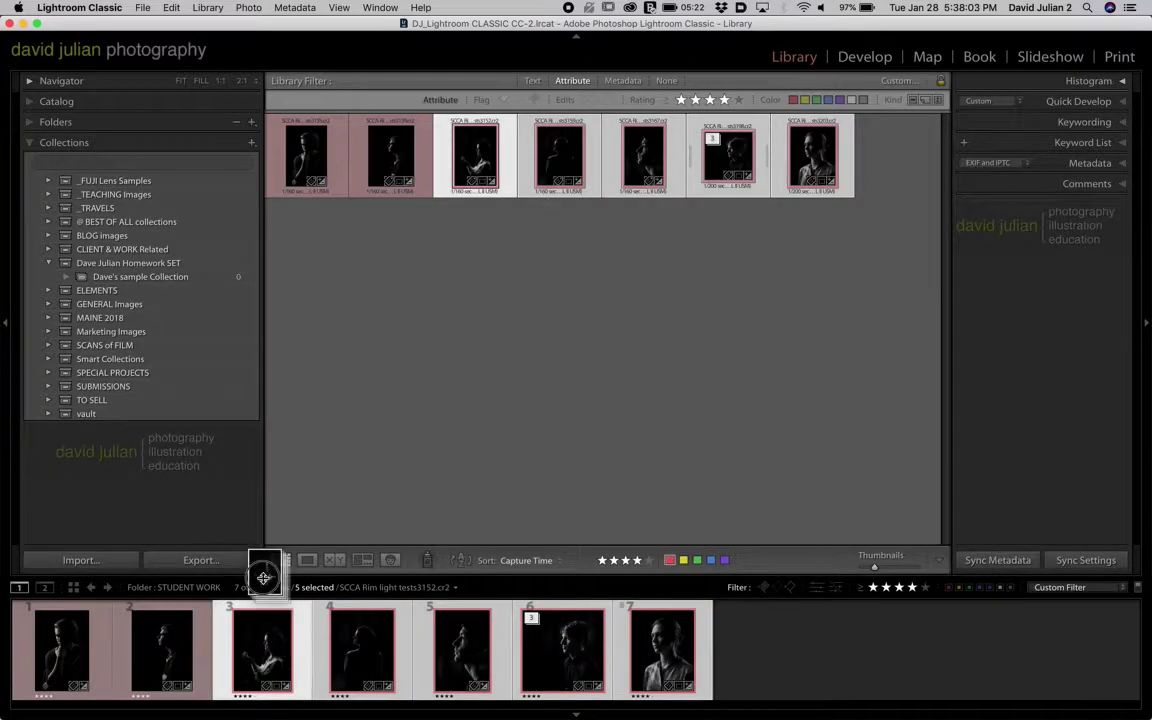
{"action": "left_click_drag", "start_coordinate": [263, 577], "coordinate": [187, 283]}
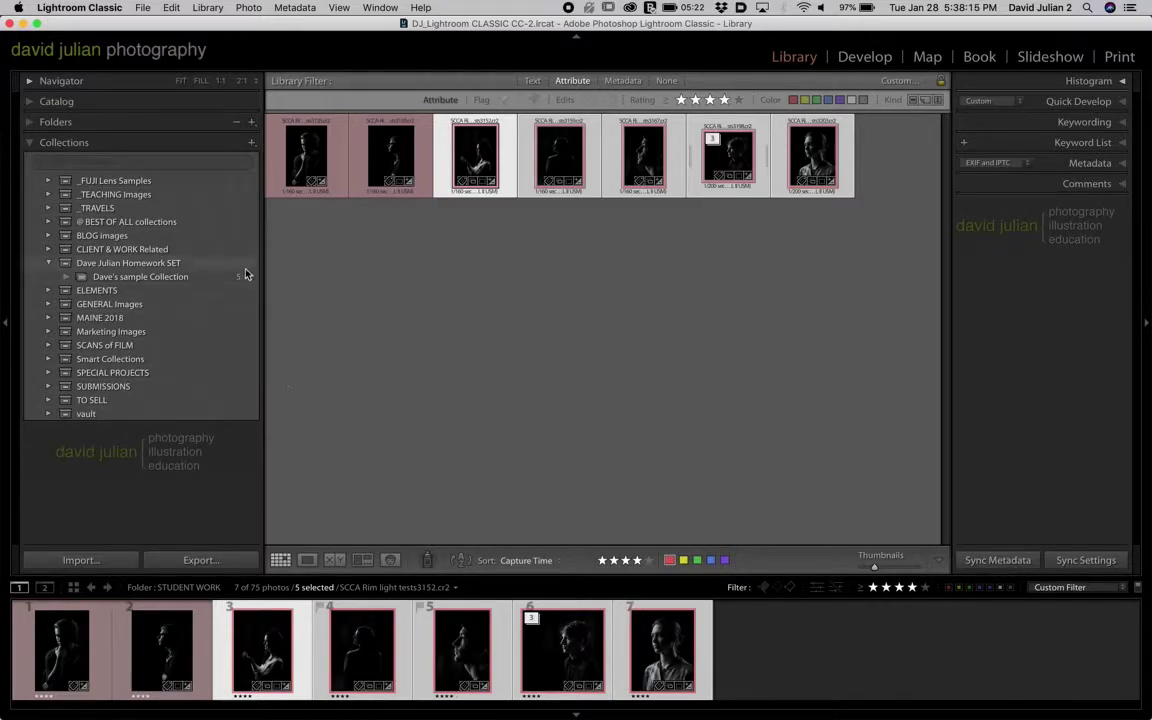
- Start a new plain collection, then cancel the Create Collection dialog
{"action": "left_click", "coordinate": [252, 143]}
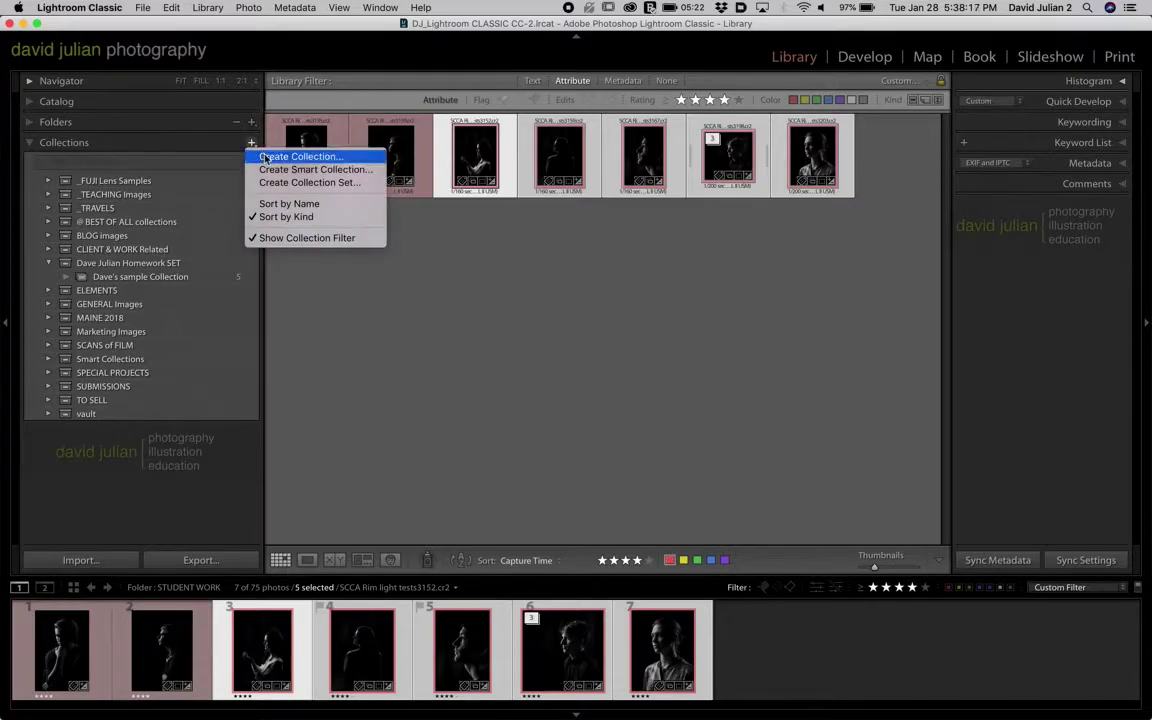
{"action": "left_click", "coordinate": [295, 154]}
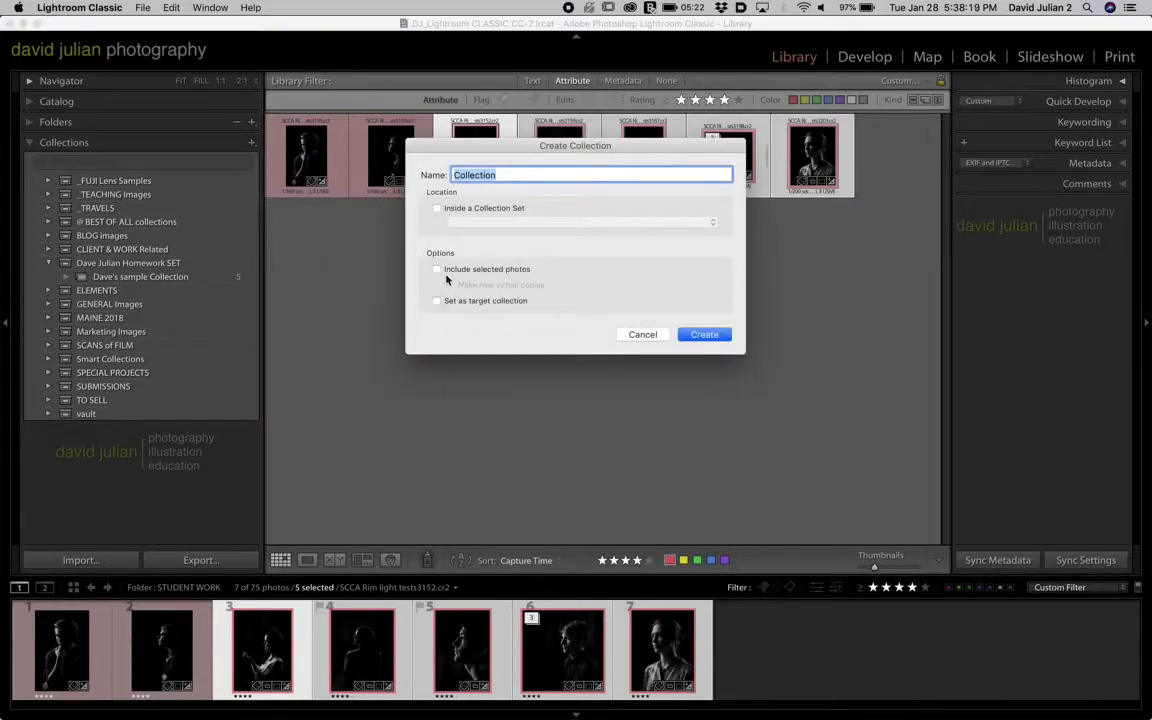
{"action": "left_click", "coordinate": [640, 335]}
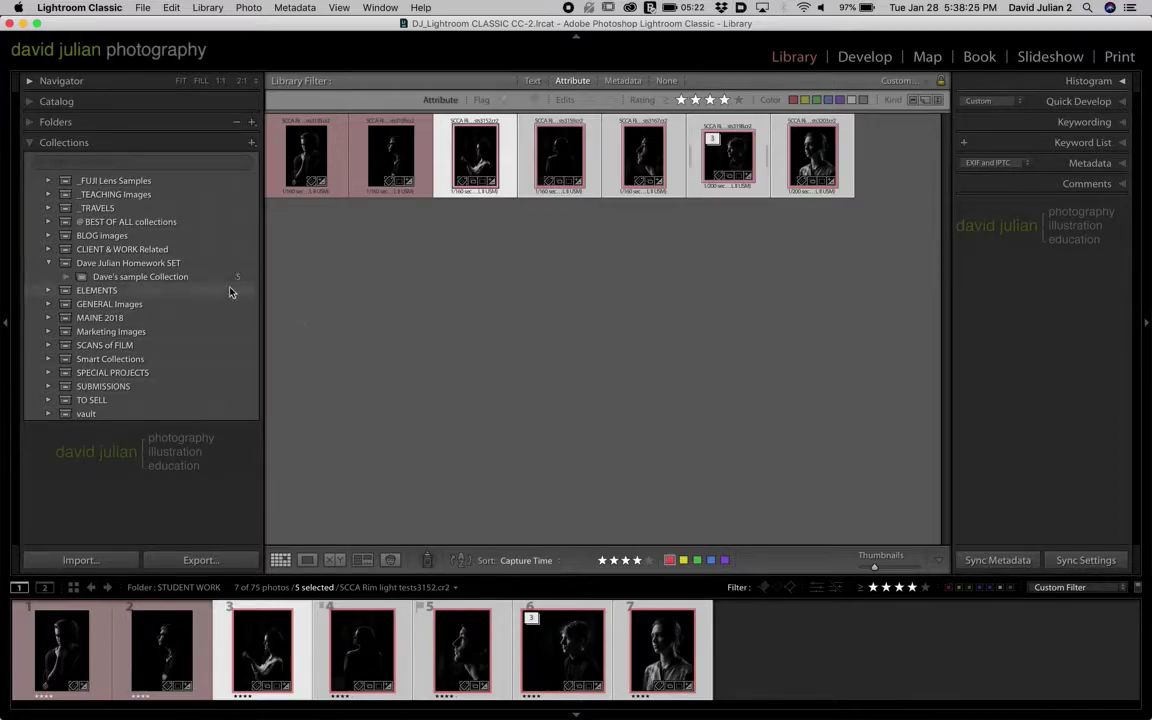
- Begin a smart collection named 'My Smart Collection' inside the Homework SET, moving its dialog up
{"action": "left_click", "coordinate": [252, 145]}
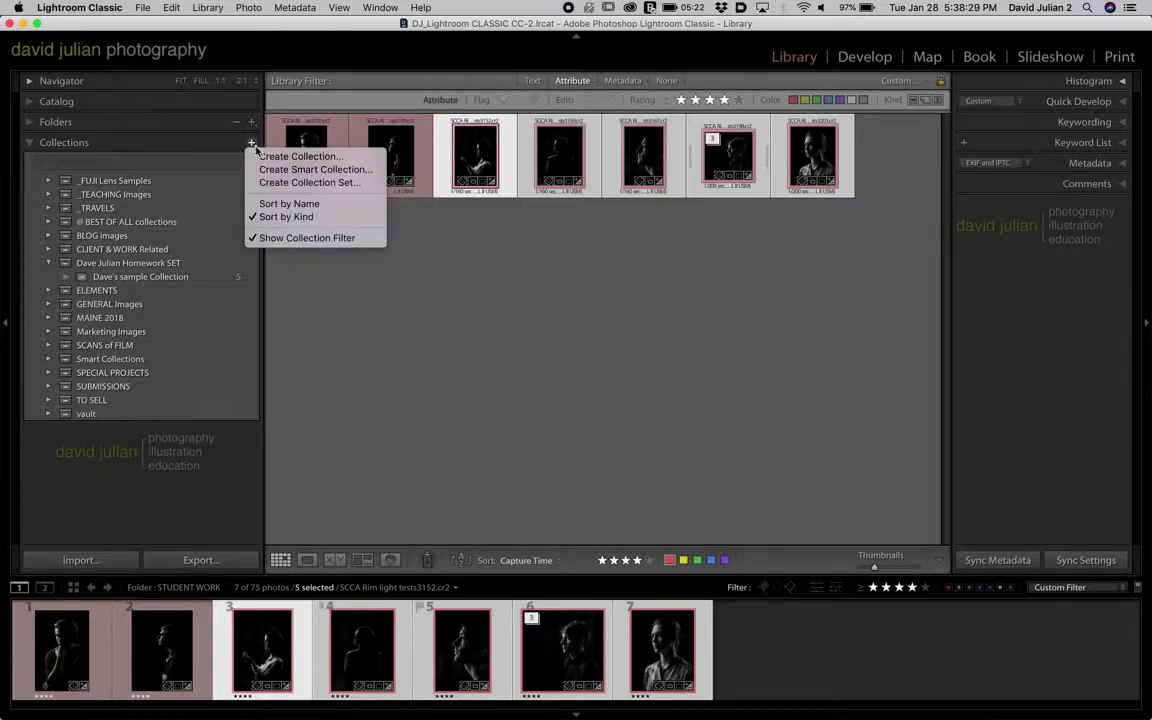
{"action": "left_click", "coordinate": [268, 170]}
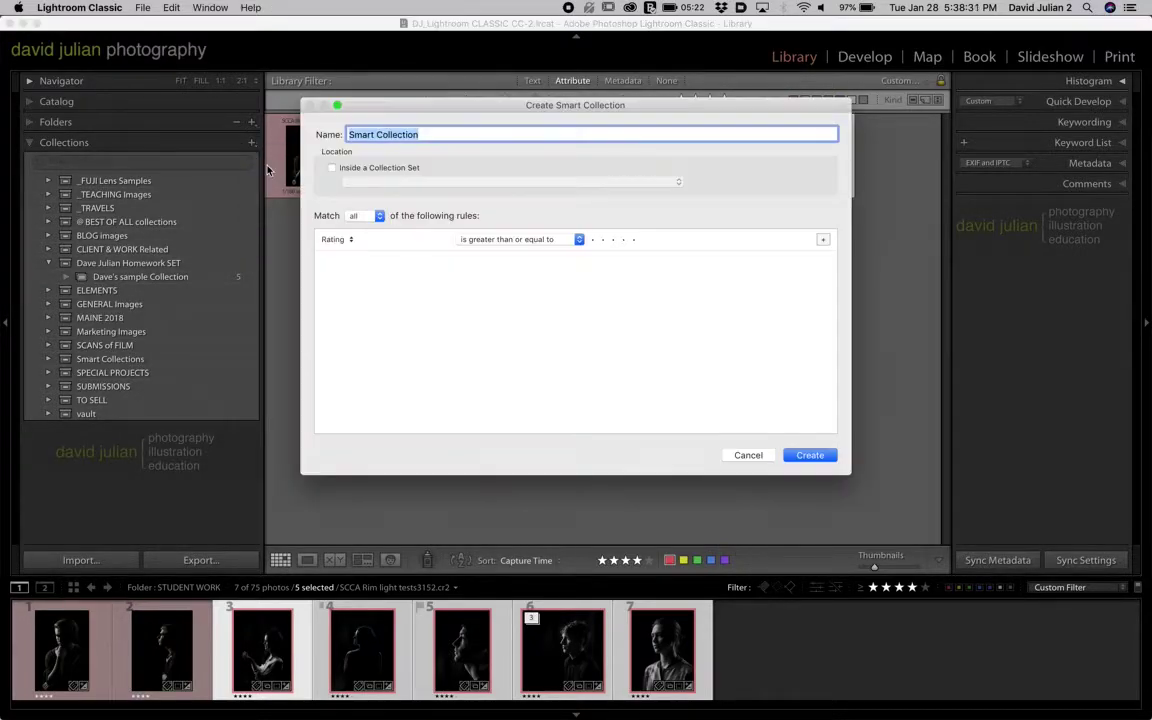
{"action": "key", "text": "Left"}
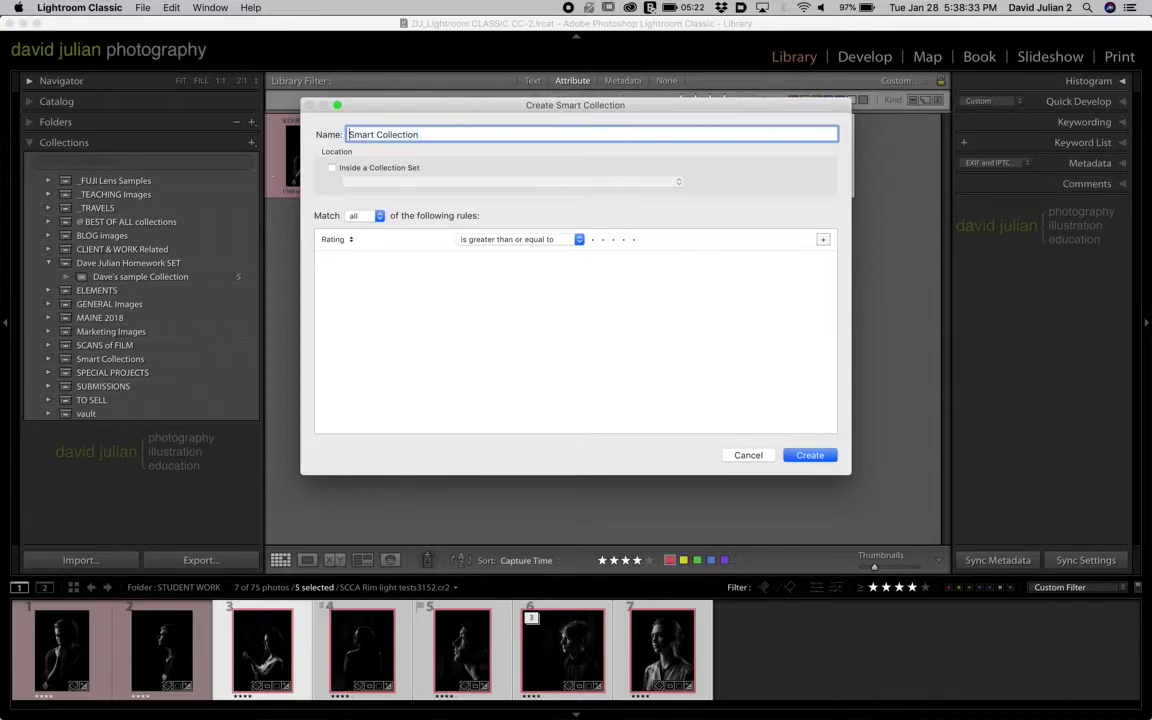
{"action": "type", "text": "My"}
{"action": "left_click", "coordinate": [378, 168]}
{"action": "left_click", "coordinate": [380, 181]}
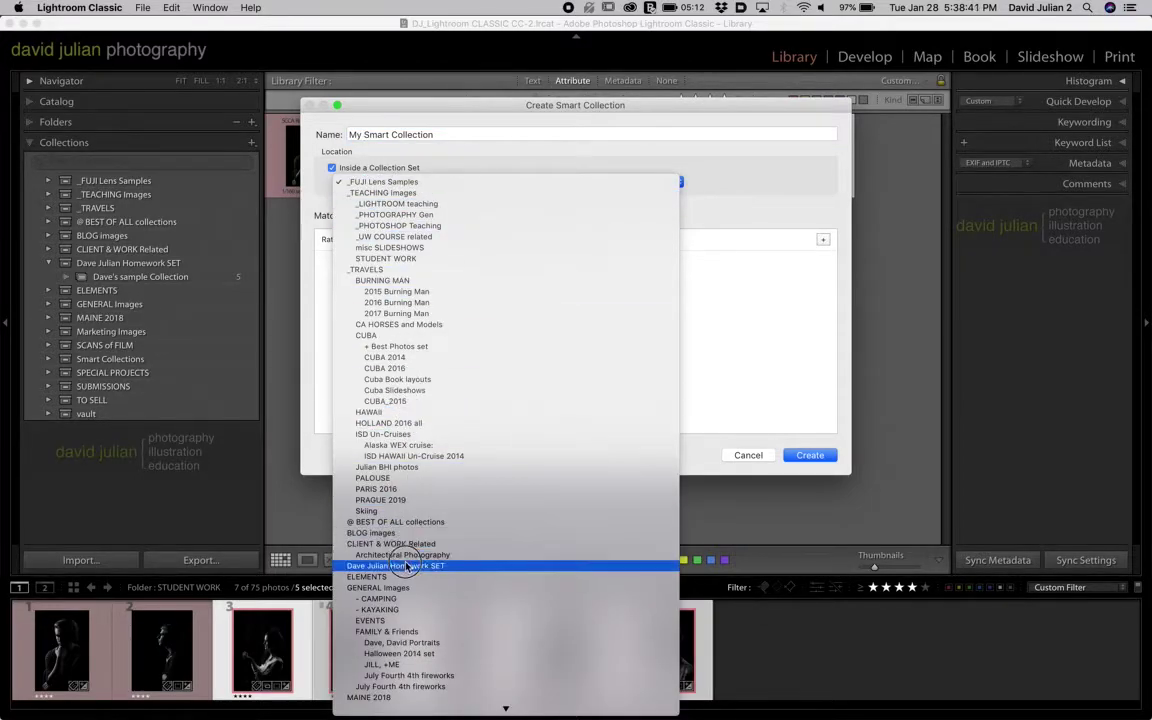
{"action": "left_click", "coordinate": [395, 505]}
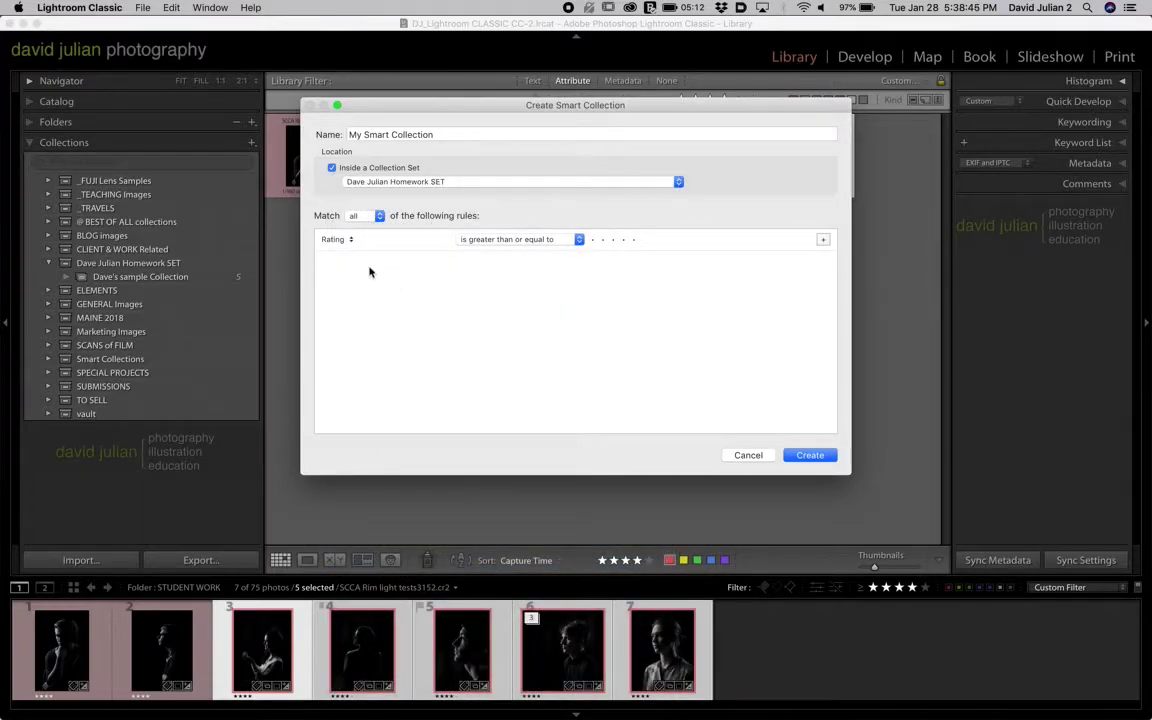
{"action": "left_click_drag", "start_coordinate": [489, 107], "coordinate": [515, 37]}
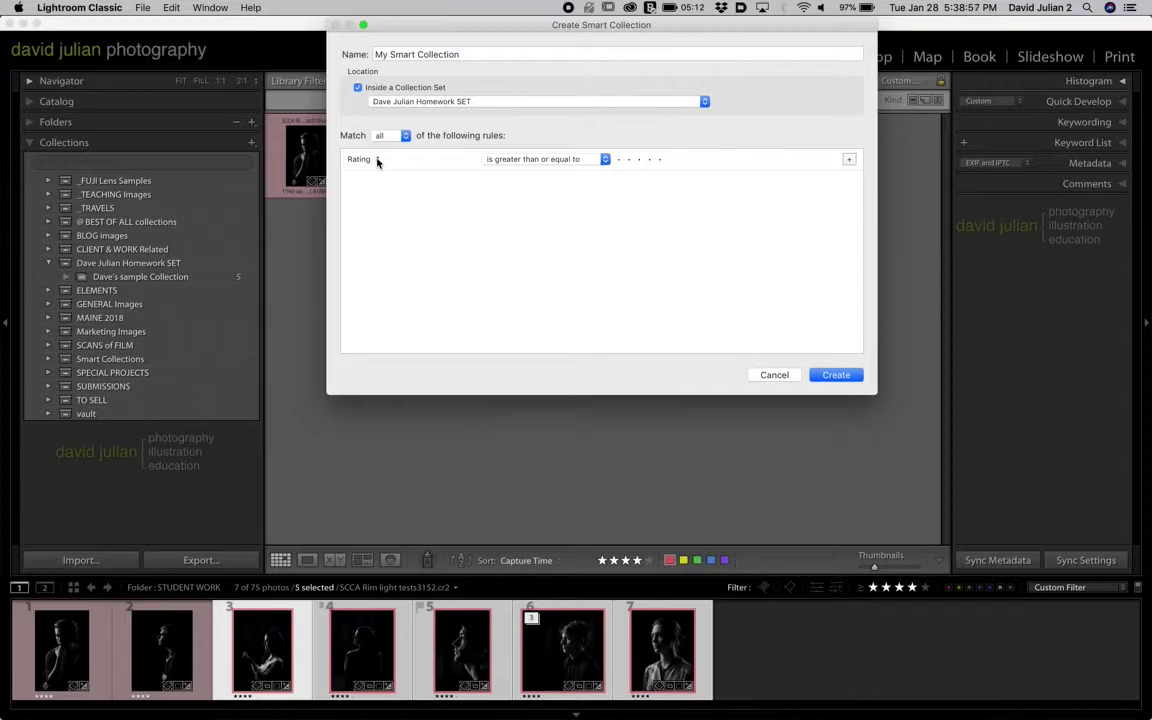
- Set the first smart-collection rule to Filename contains 'SCCA'
{"action": "left_click", "coordinate": [377, 162]}
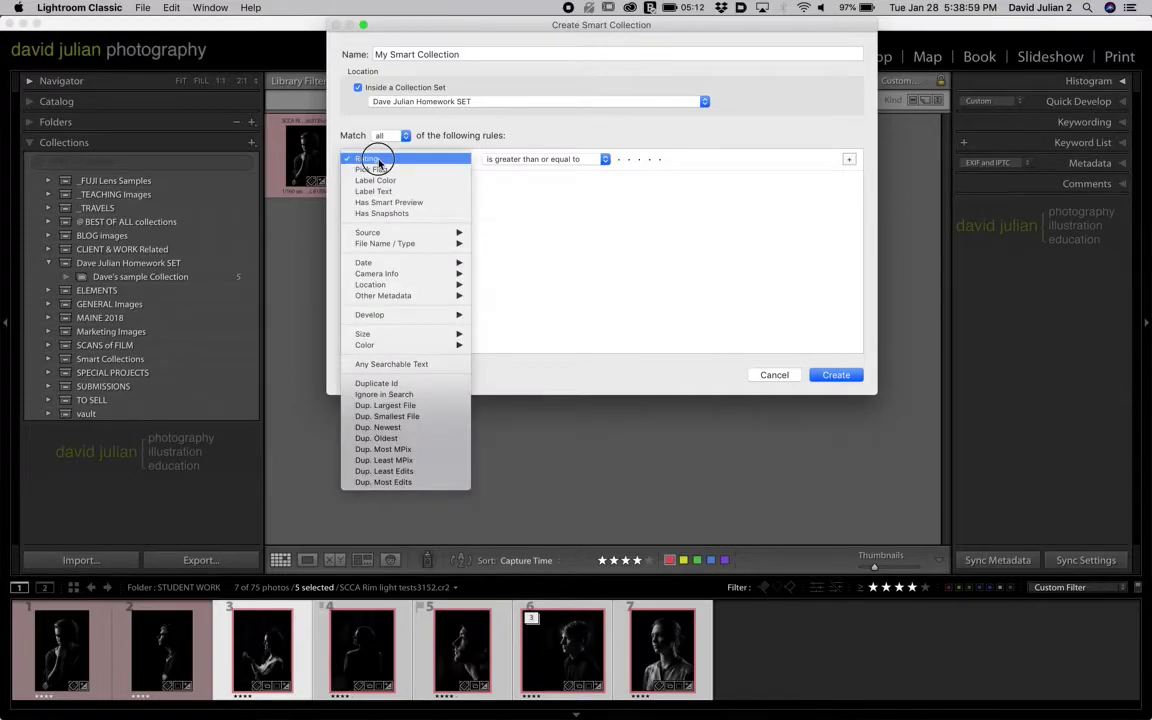
{"action": "mouse_move", "coordinate": [380, 234]}
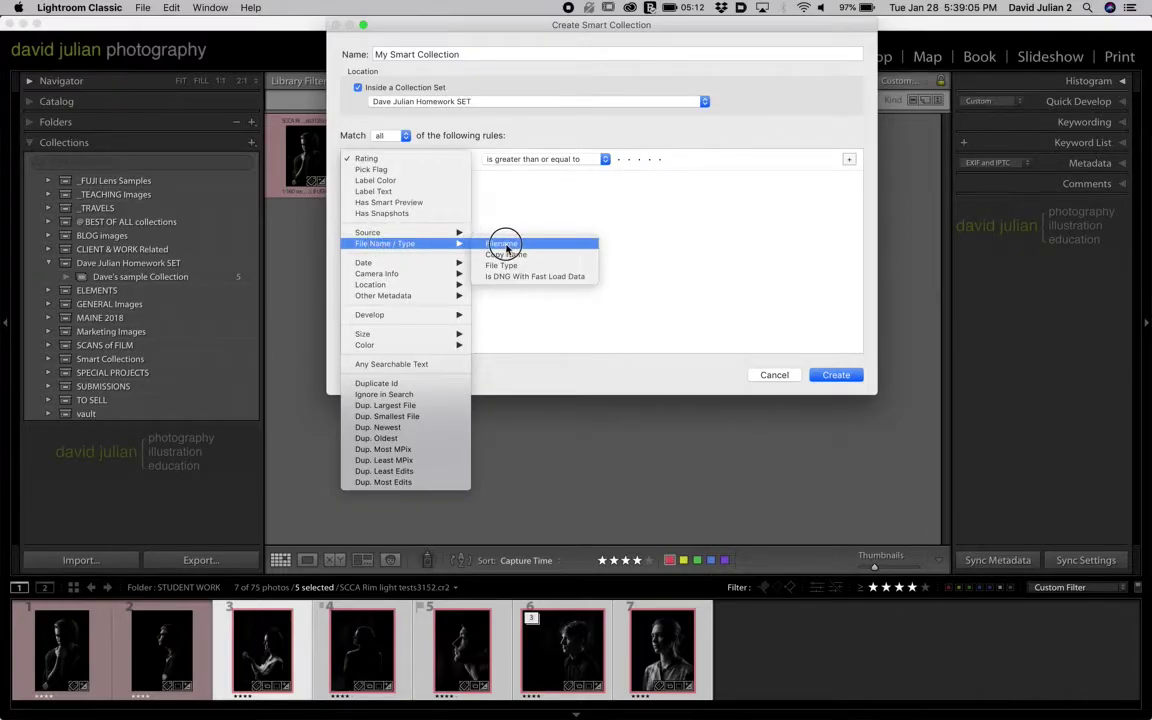
{"action": "left_click", "coordinate": [505, 246]}
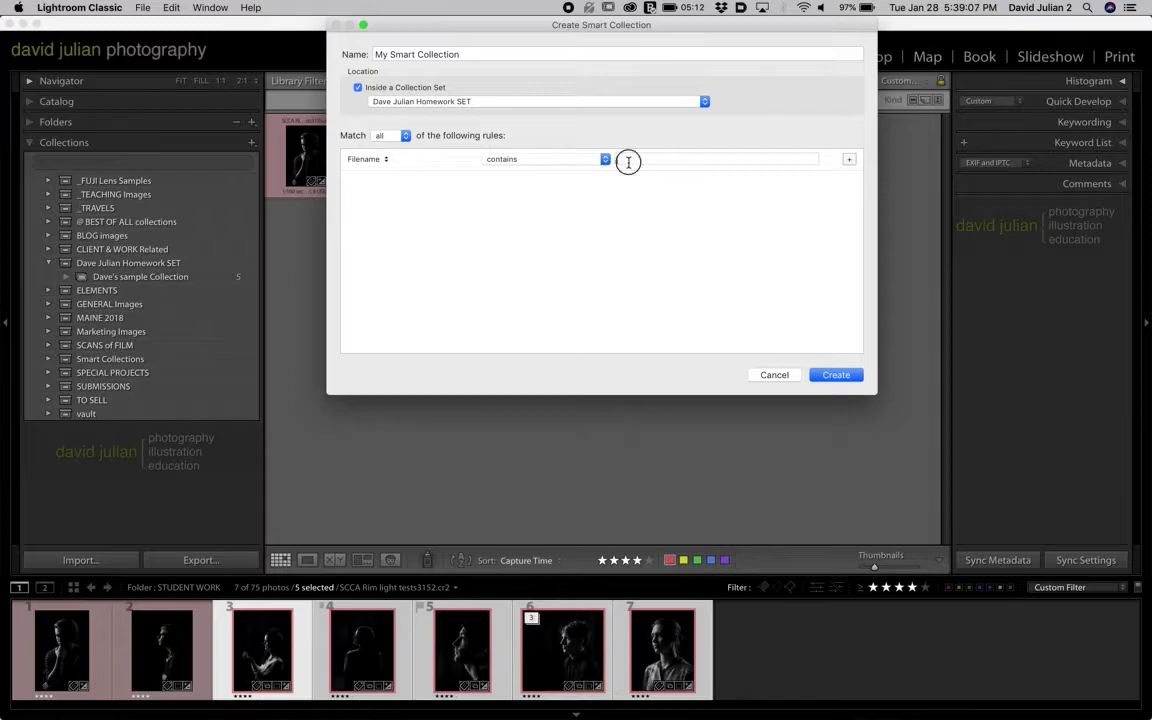
{"action": "left_click", "coordinate": [628, 161]}
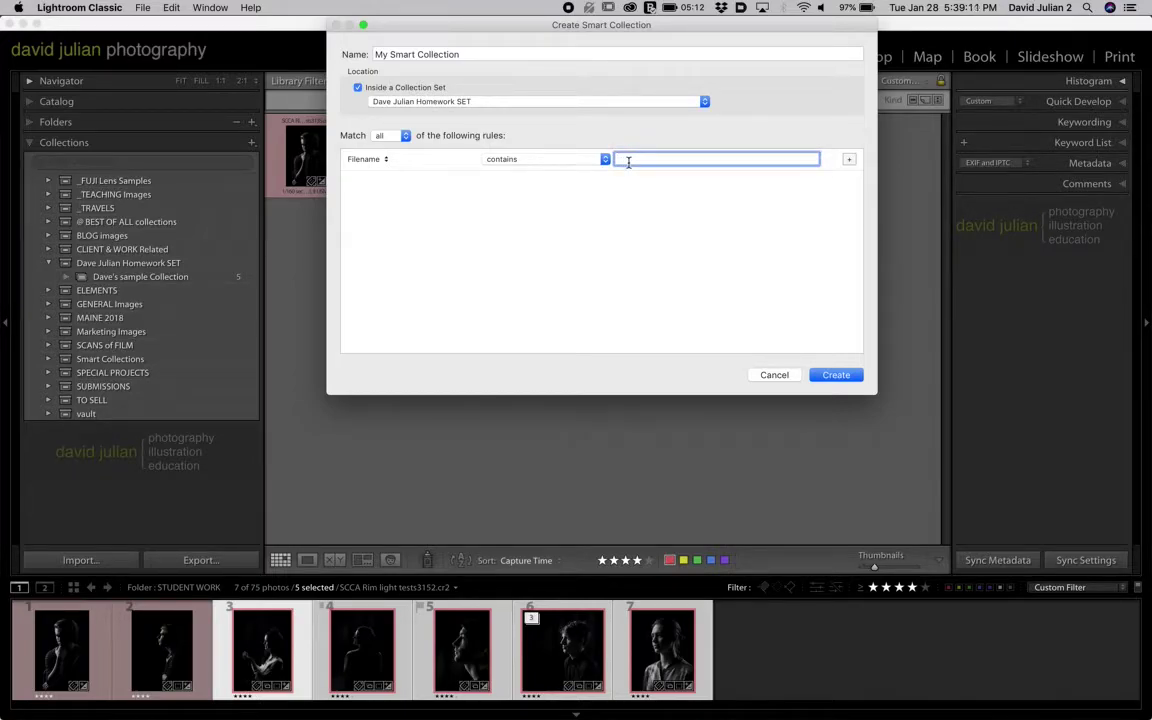
{"action": "type", "text": "SCCA"}
- Add a second rule requiring a Rating of four stars or more
{"action": "left_click", "coordinate": [849, 159]}
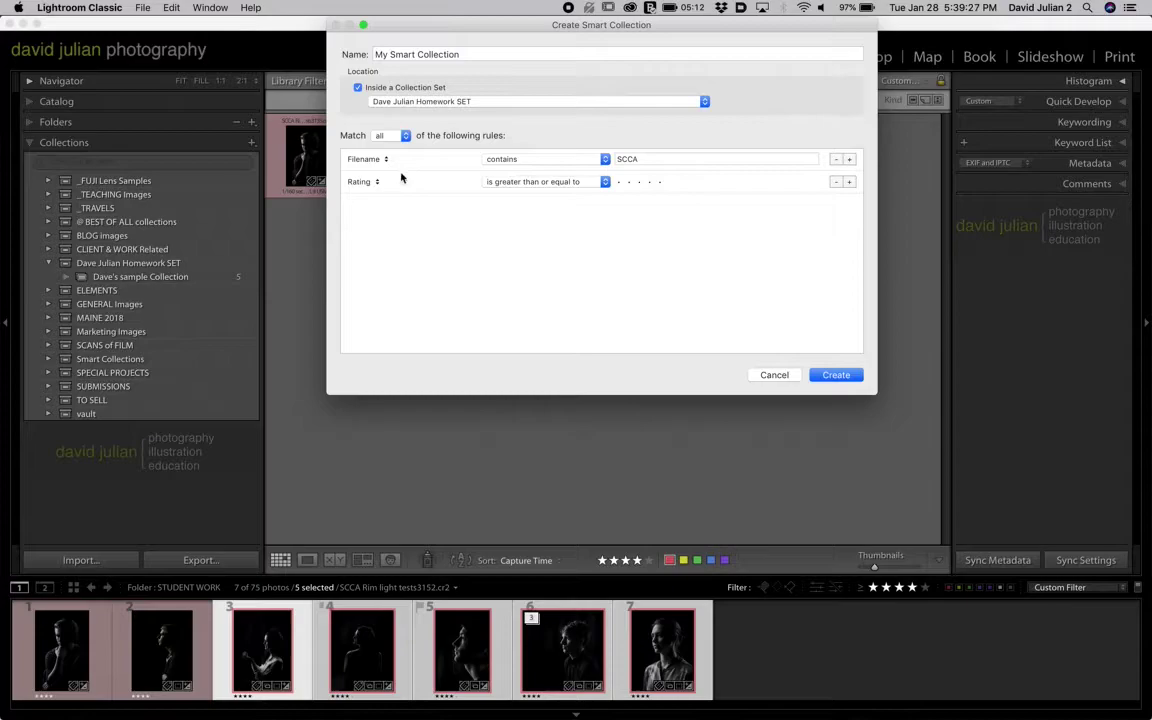
{"action": "left_click", "coordinate": [649, 184]}
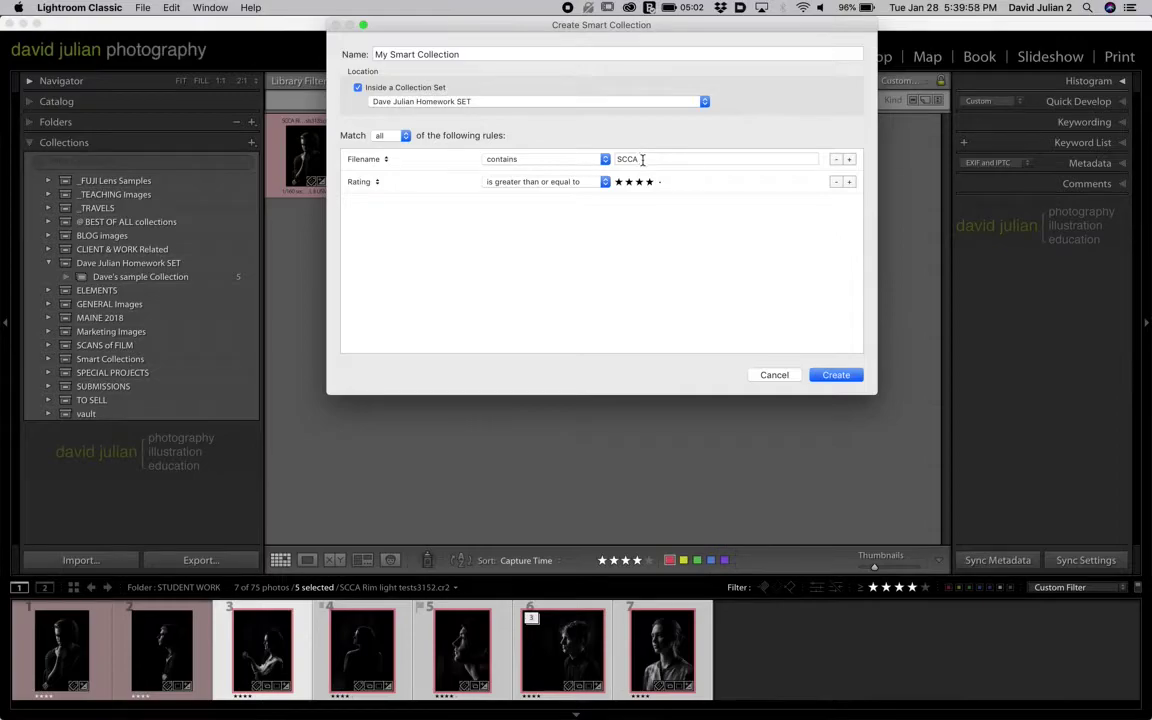
{"action": "left_click", "coordinate": [389, 162]}
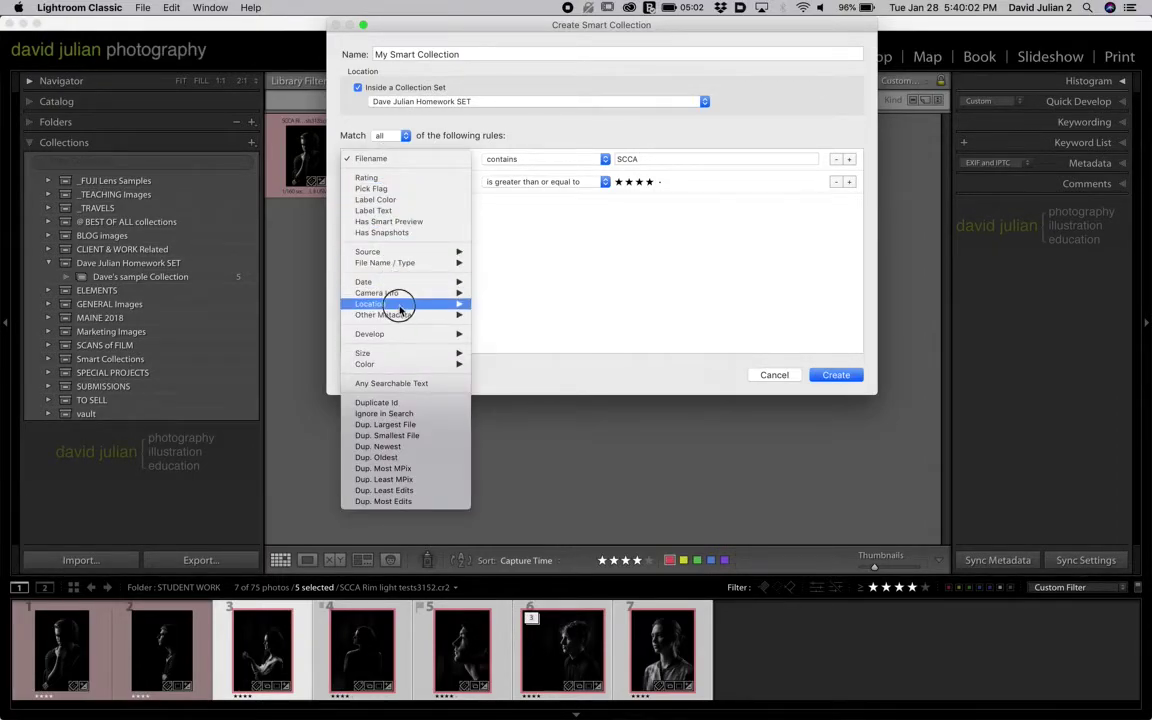
{"action": "mouse_move", "coordinate": [410, 314]}
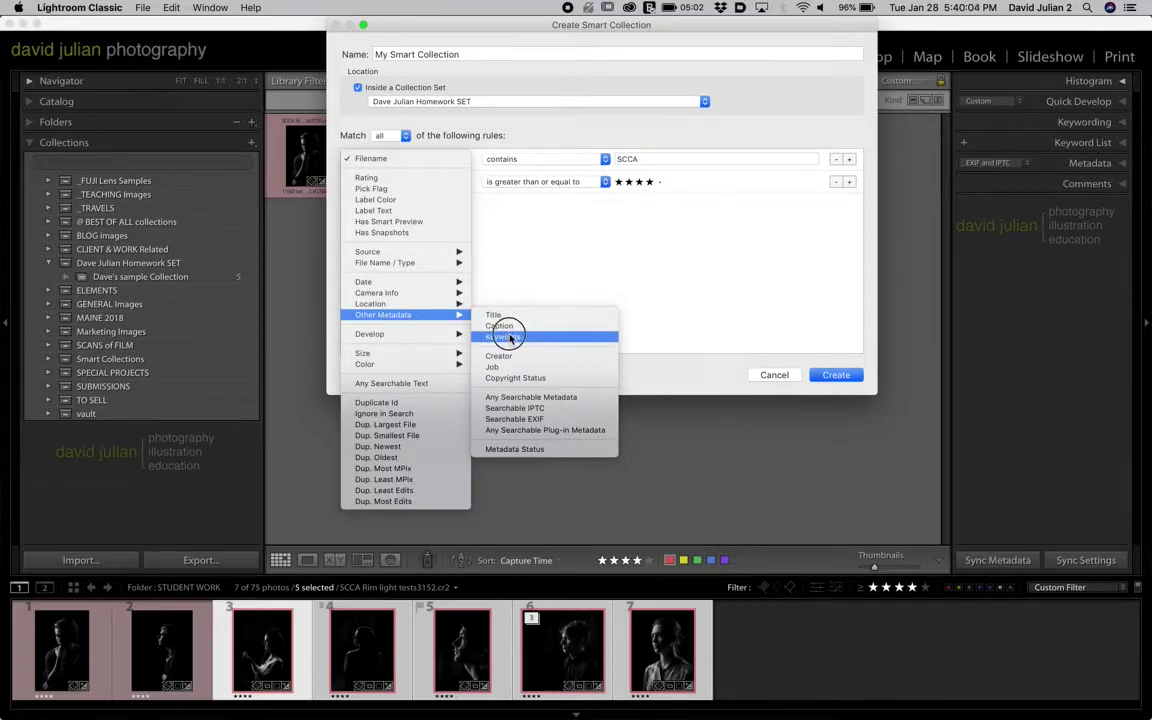
{"action": "left_click", "coordinate": [572, 240]}
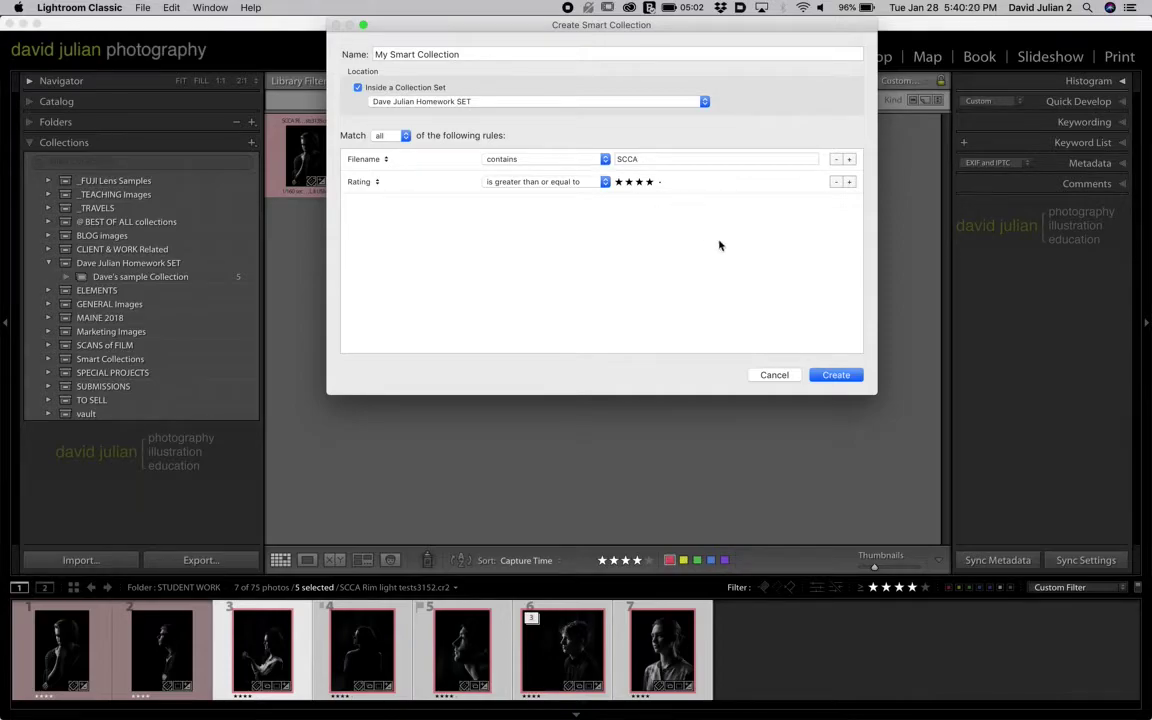
- Create the 15-photo My Smart Collection, deselect, and display all Homework SET photos
{"action": "left_click", "coordinate": [833, 375]}
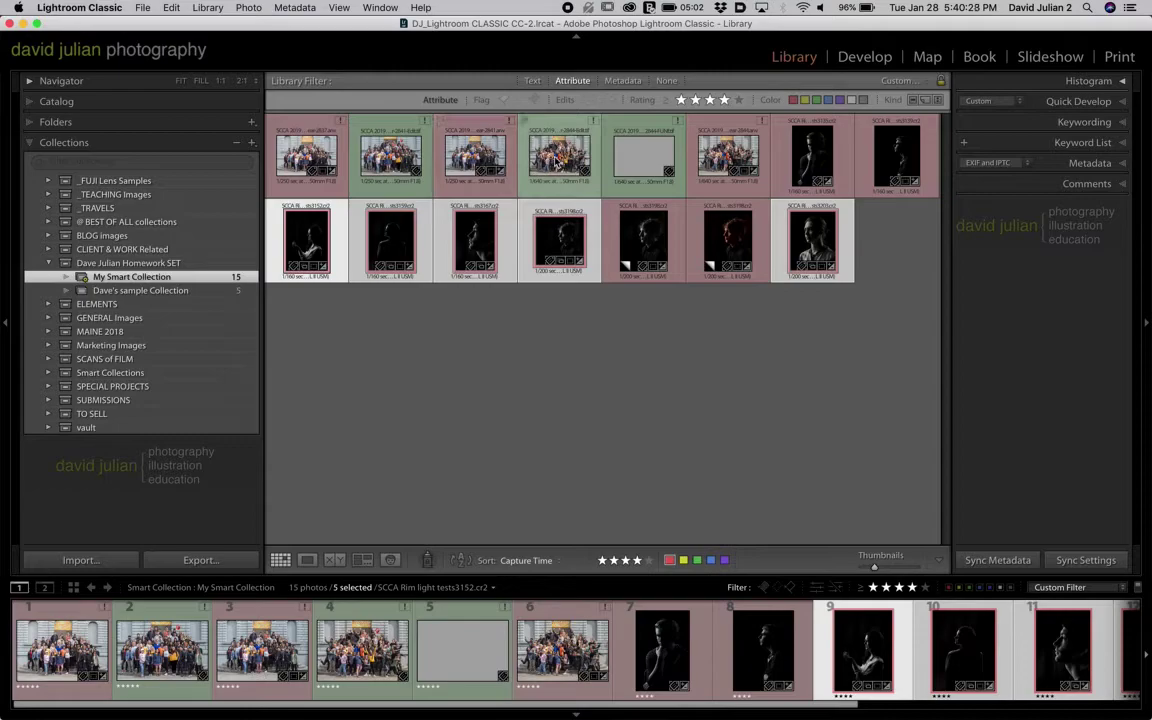
{"action": "left_click", "coordinate": [486, 342]}
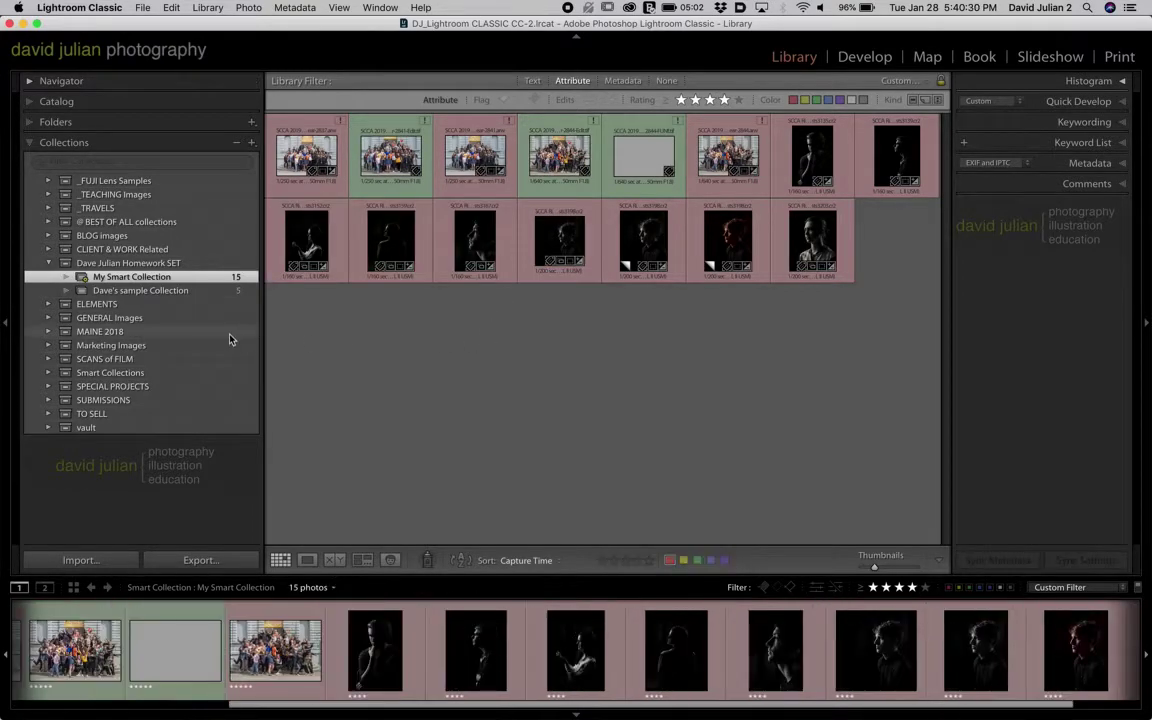
{"action": "left_click", "coordinate": [135, 263]}
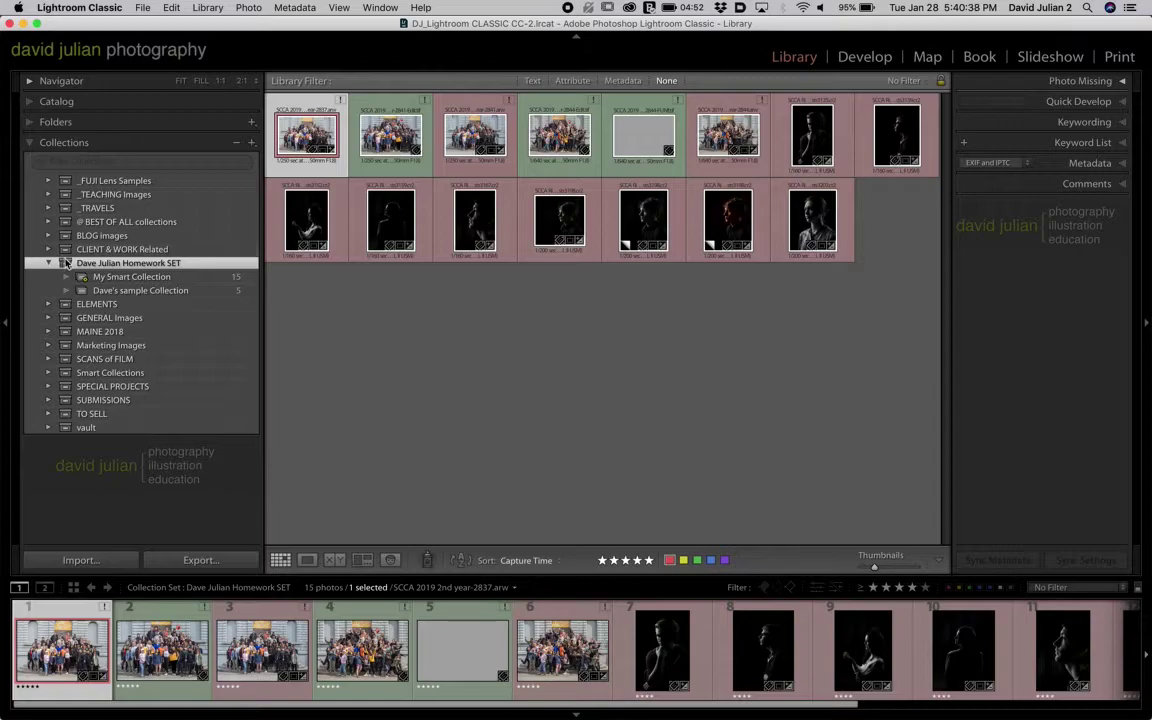
- Create an empty target collection named '<student>'s Target Collection' in the Homework SET
{"action": "left_click", "coordinate": [251, 142]}
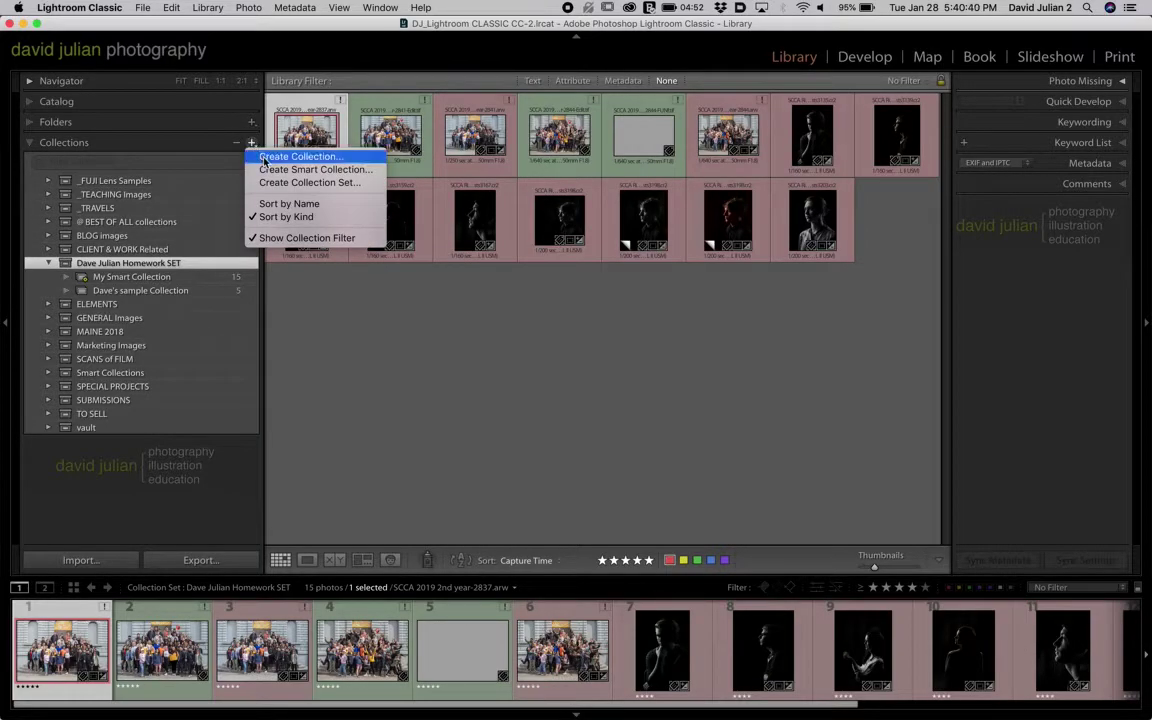
{"action": "left_click", "coordinate": [263, 157]}
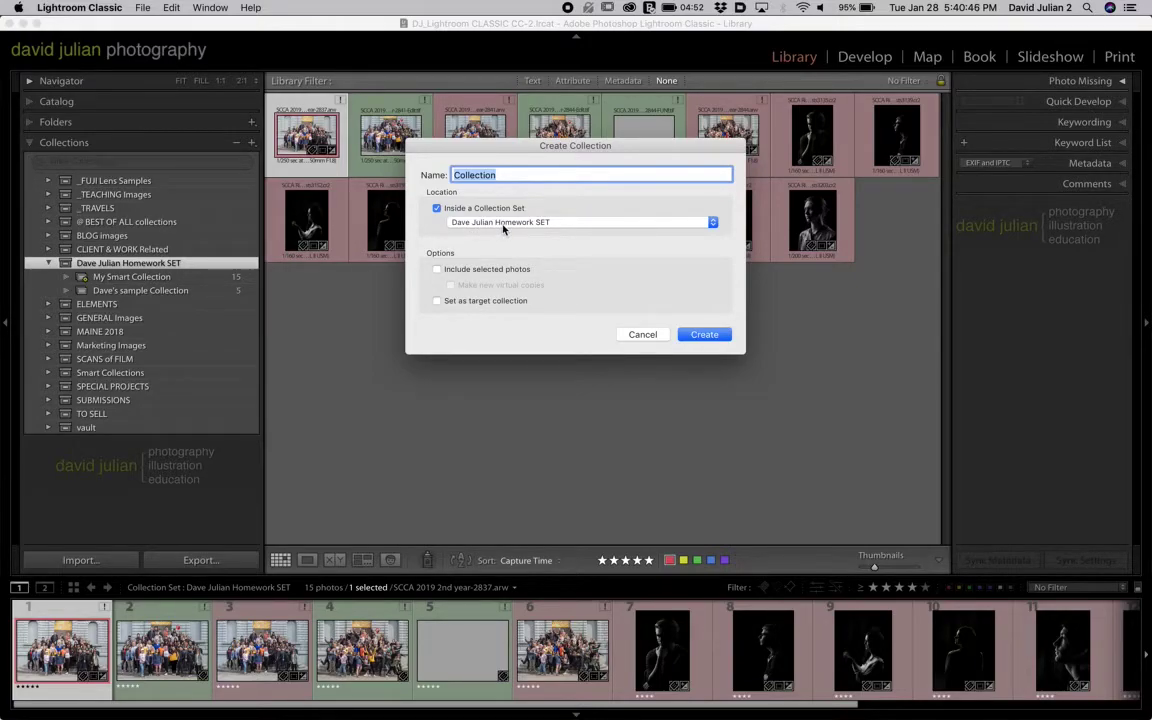
{"action": "left_click", "coordinate": [455, 306]}
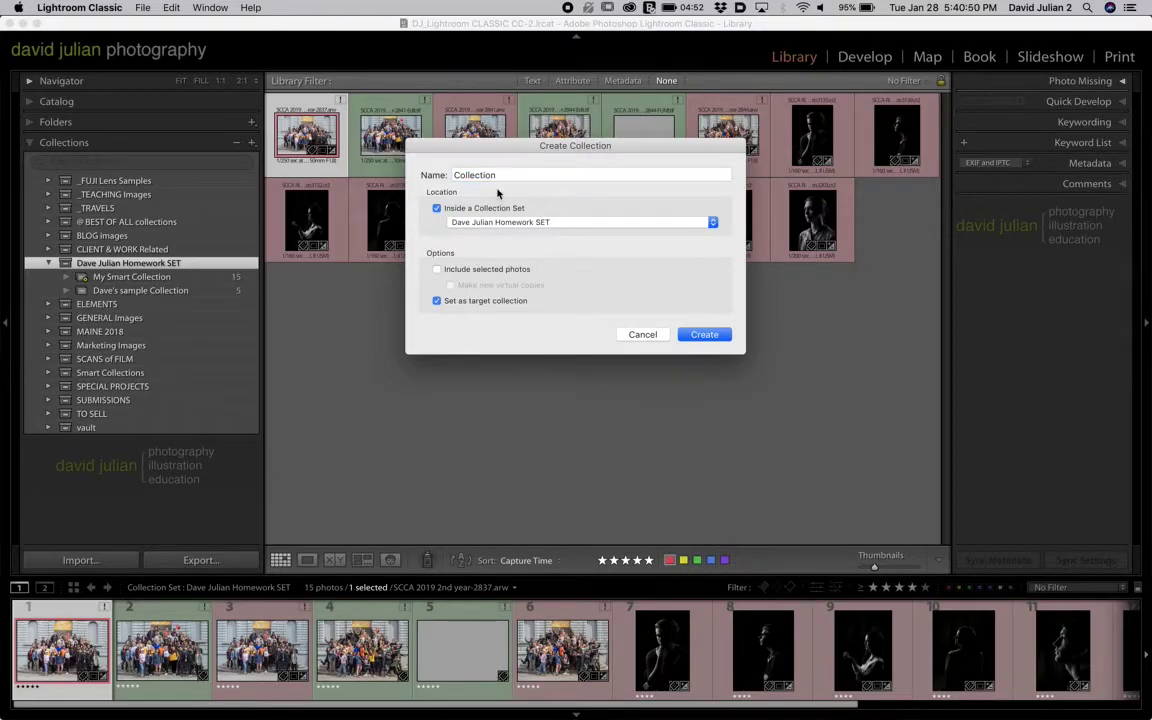
{"action": "double_click", "coordinate": [455, 175]}
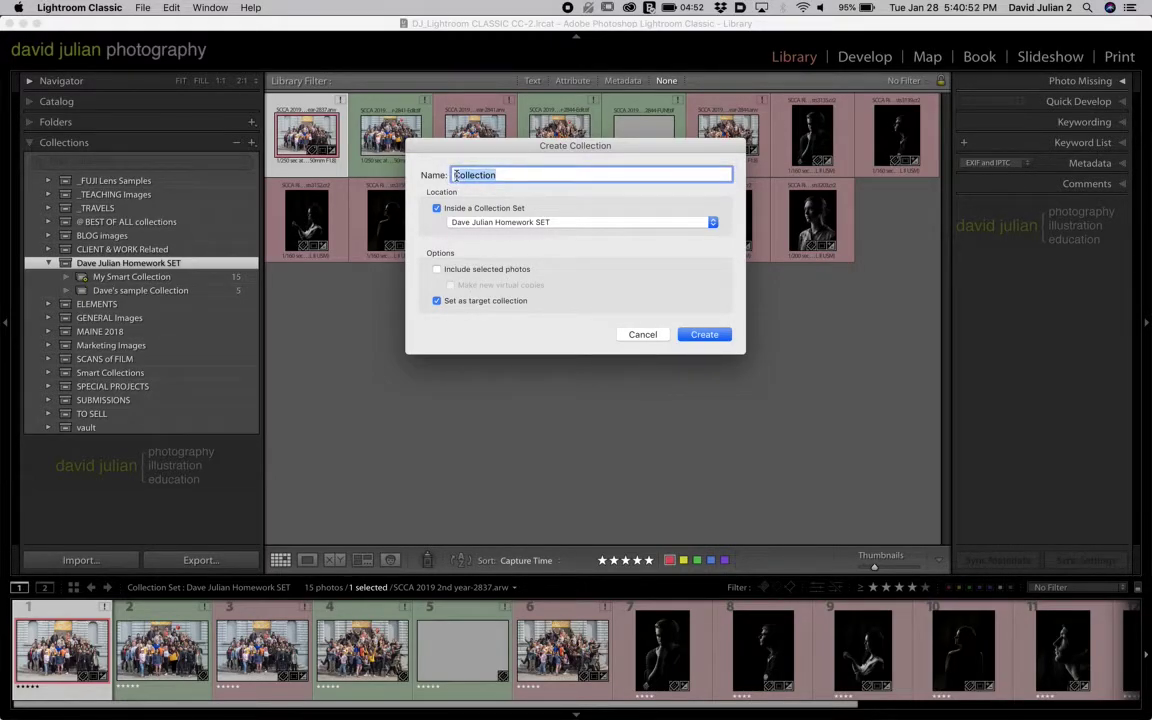
{"action": "left_click", "coordinate": [455, 175]}
{"action": "type", "text": "Dve's Target"}
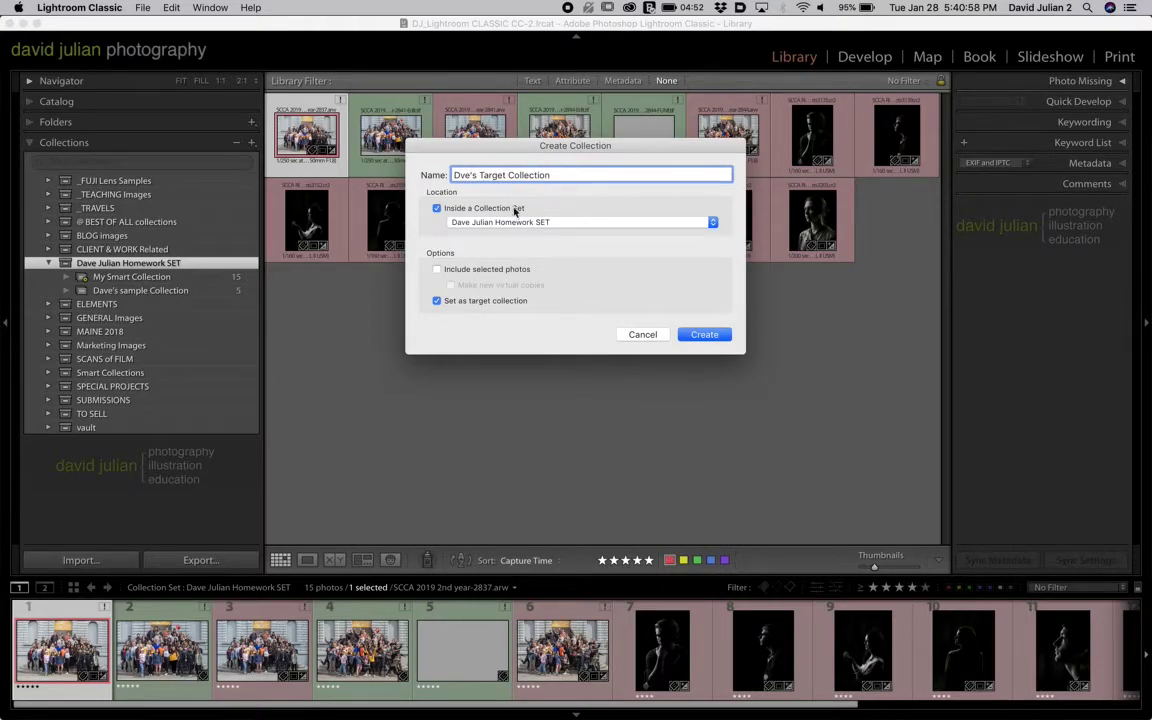
{"action": "left_click", "coordinate": [690, 341]}
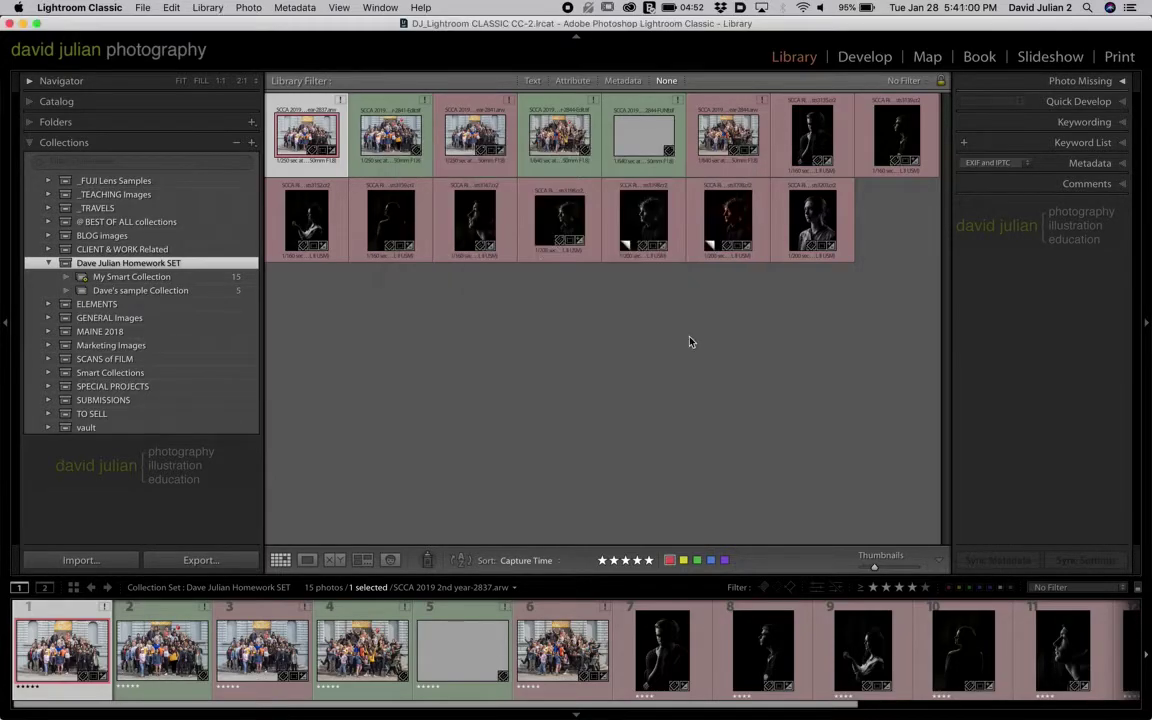
- Add five rim-light portraits, including the warm-toned copy, to the target collection
{"action": "left_click", "coordinate": [355, 275]}
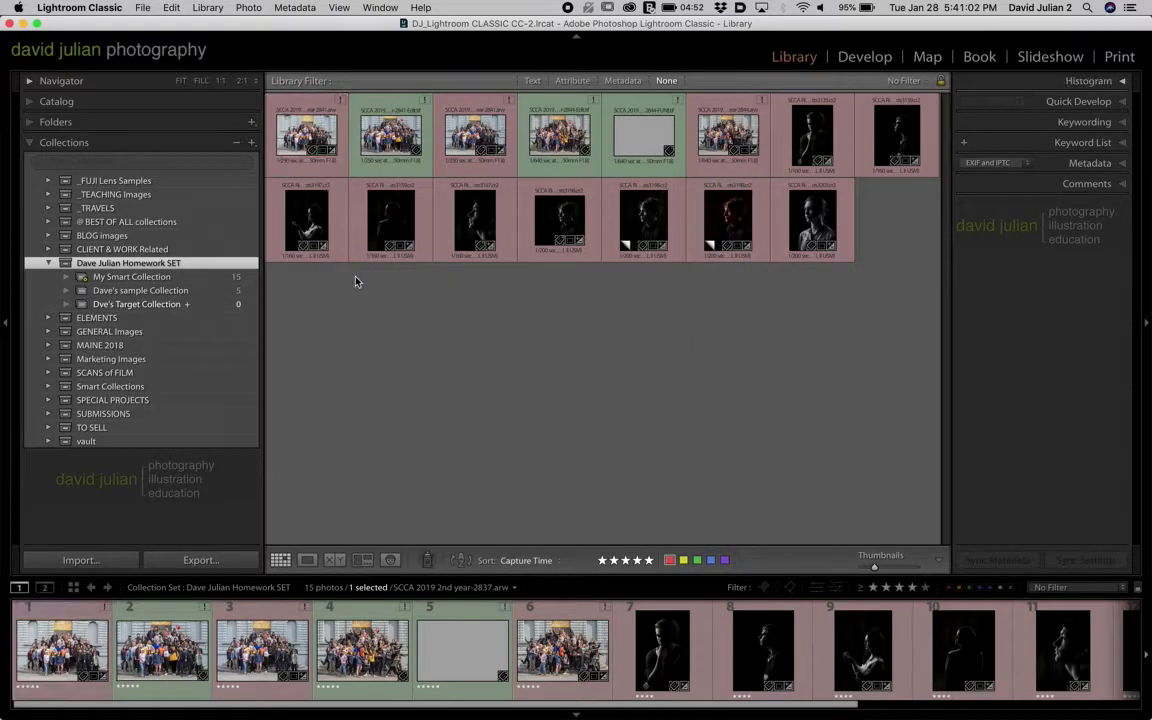
{"action": "left_click", "coordinate": [312, 222]}
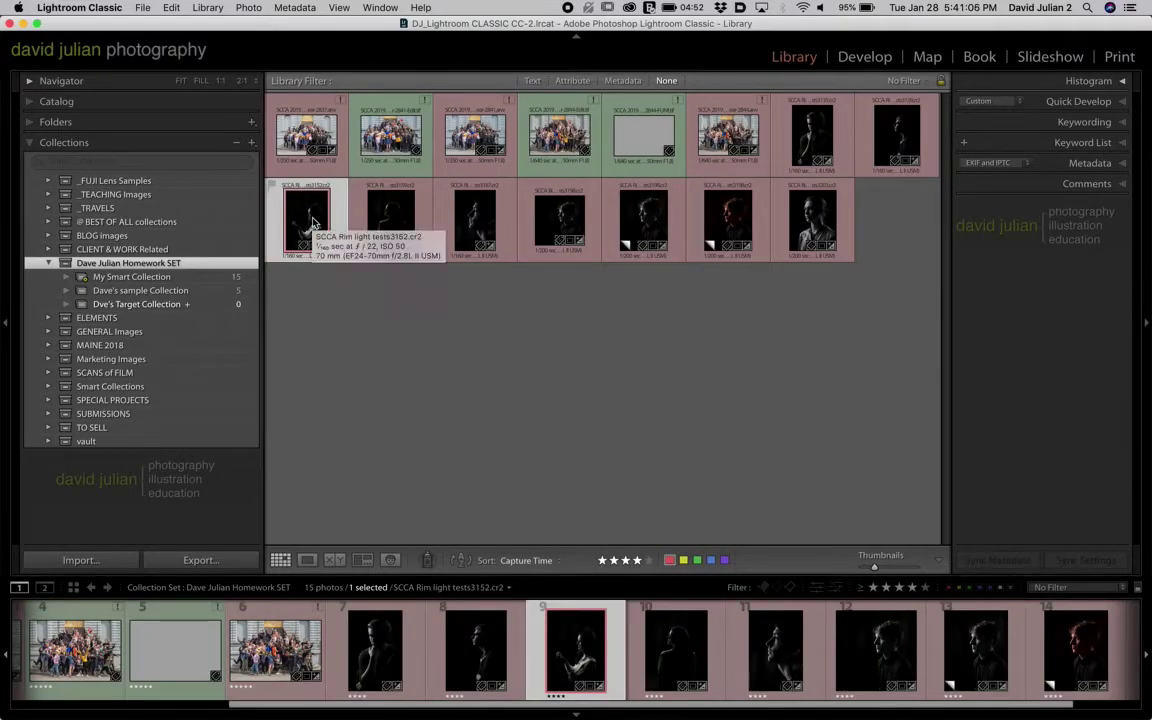
{"action": "key", "text": "e"}
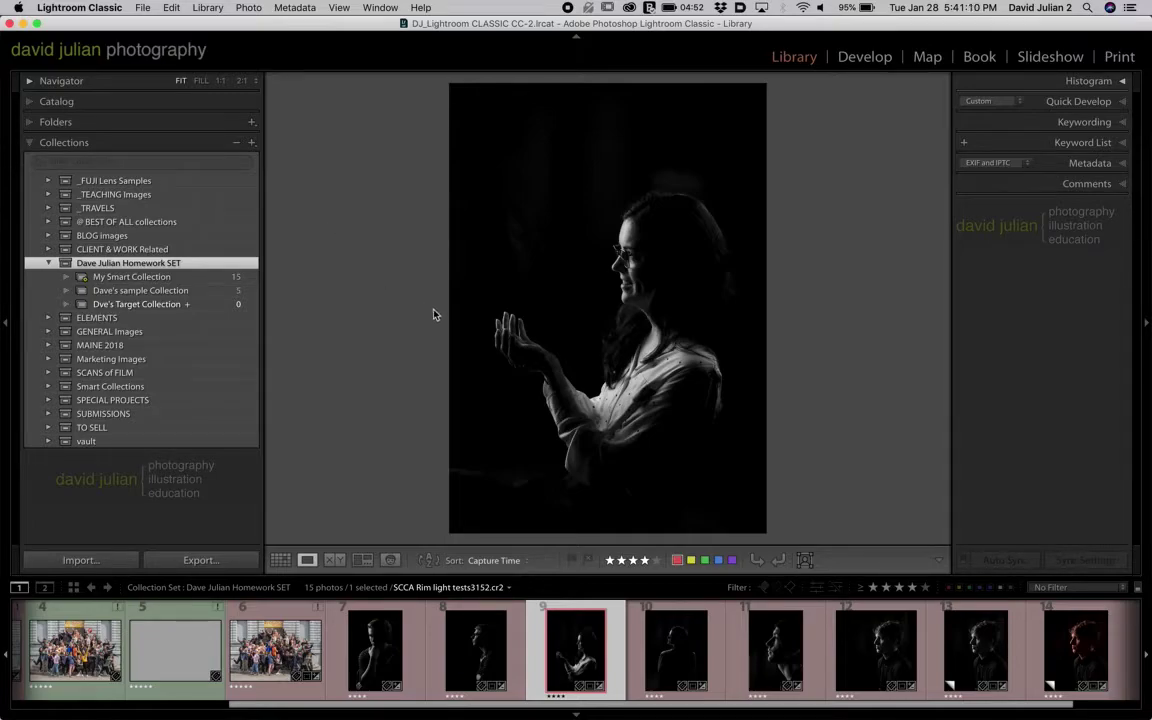
{"action": "key", "text": "b"}
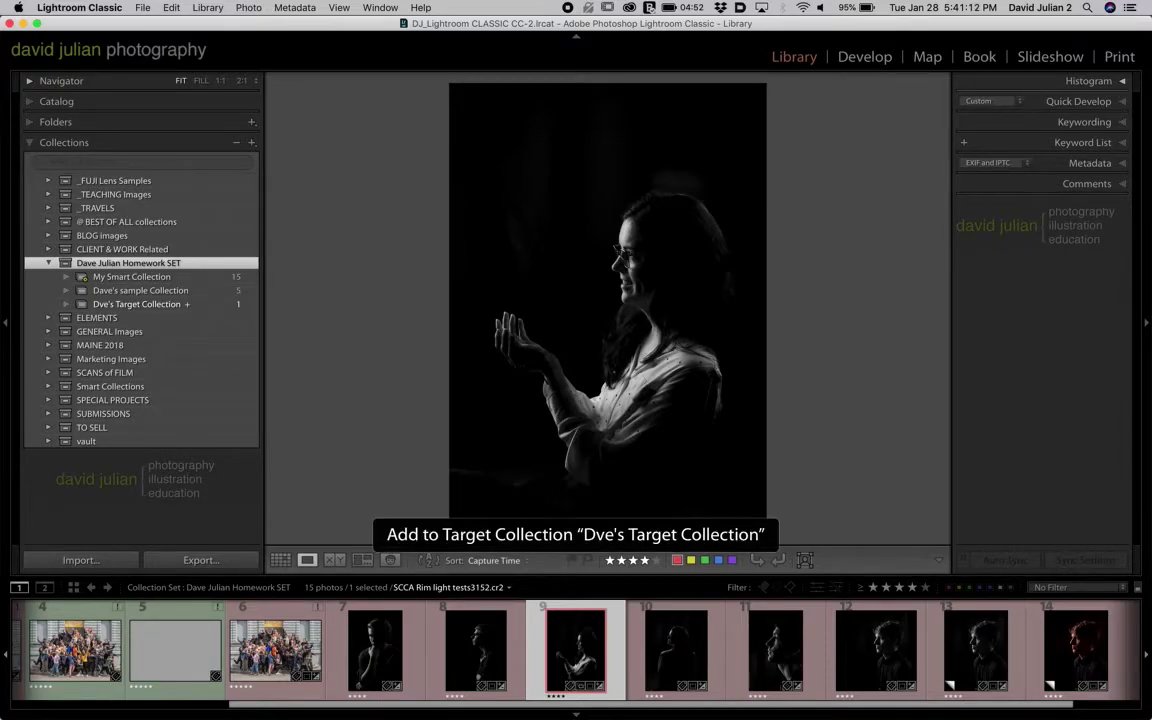
{"action": "key", "text": "Right"}
{"action": "key", "text": "b"}
{"action": "key", "text": "Right"}
{"action": "key", "text": "b"}
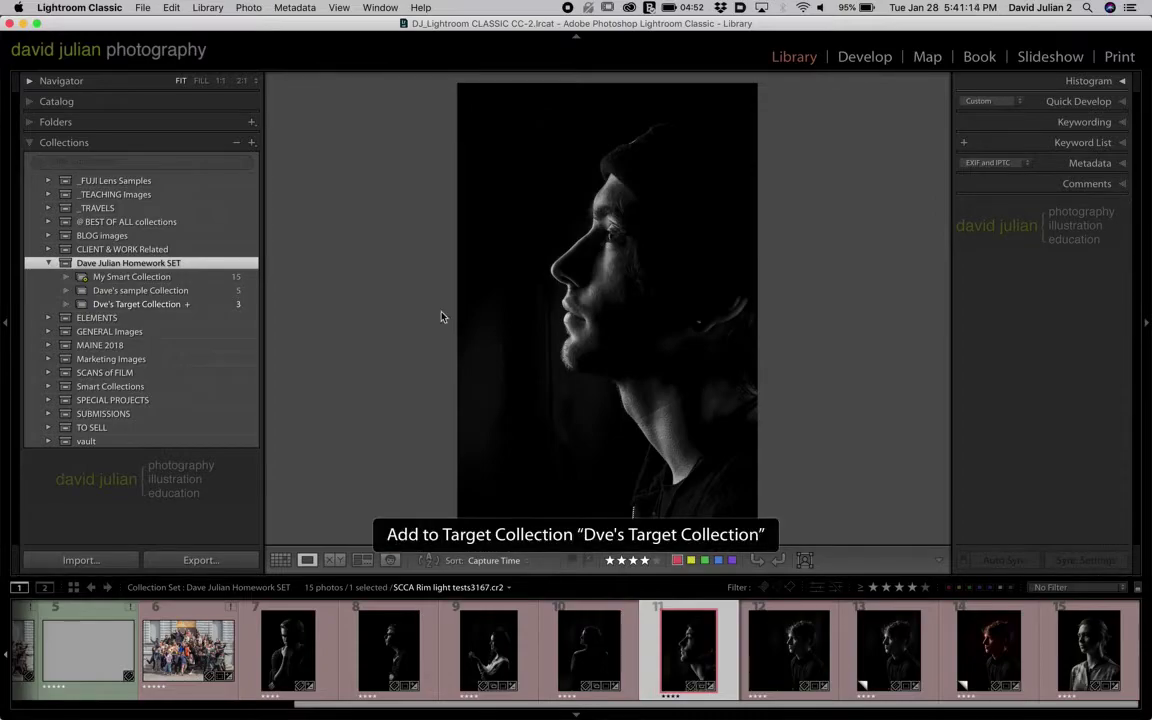
{"action": "left_click", "coordinate": [893, 673]}
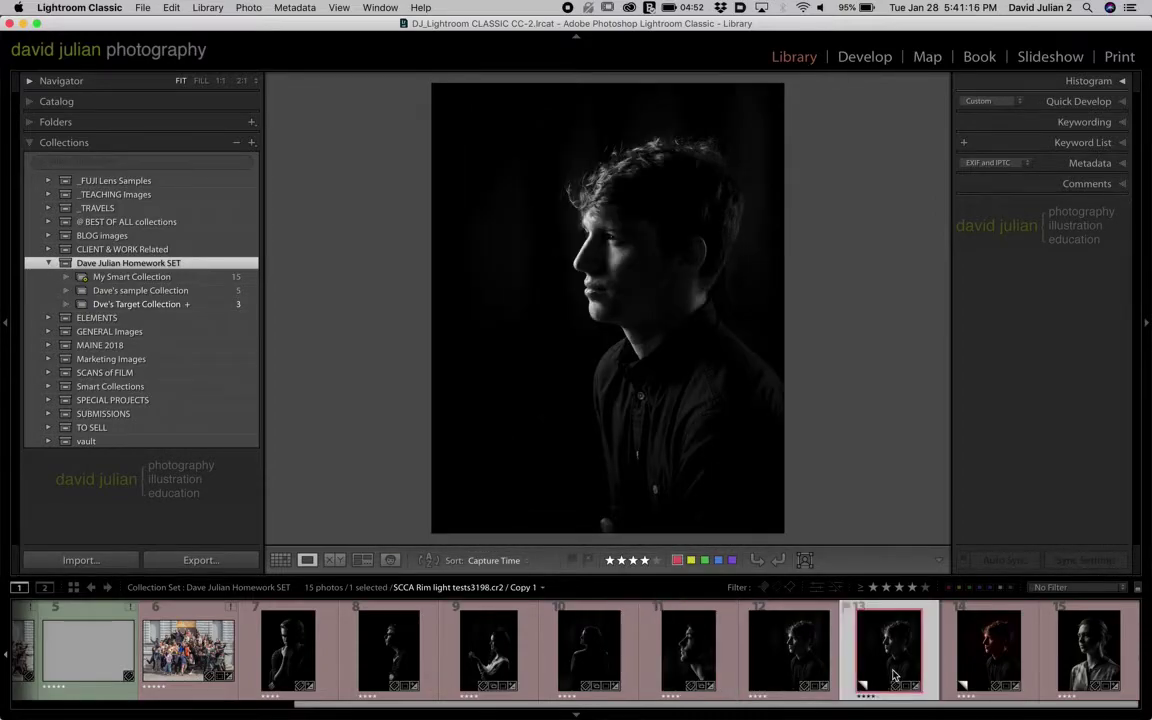
{"action": "key", "text": "b"}
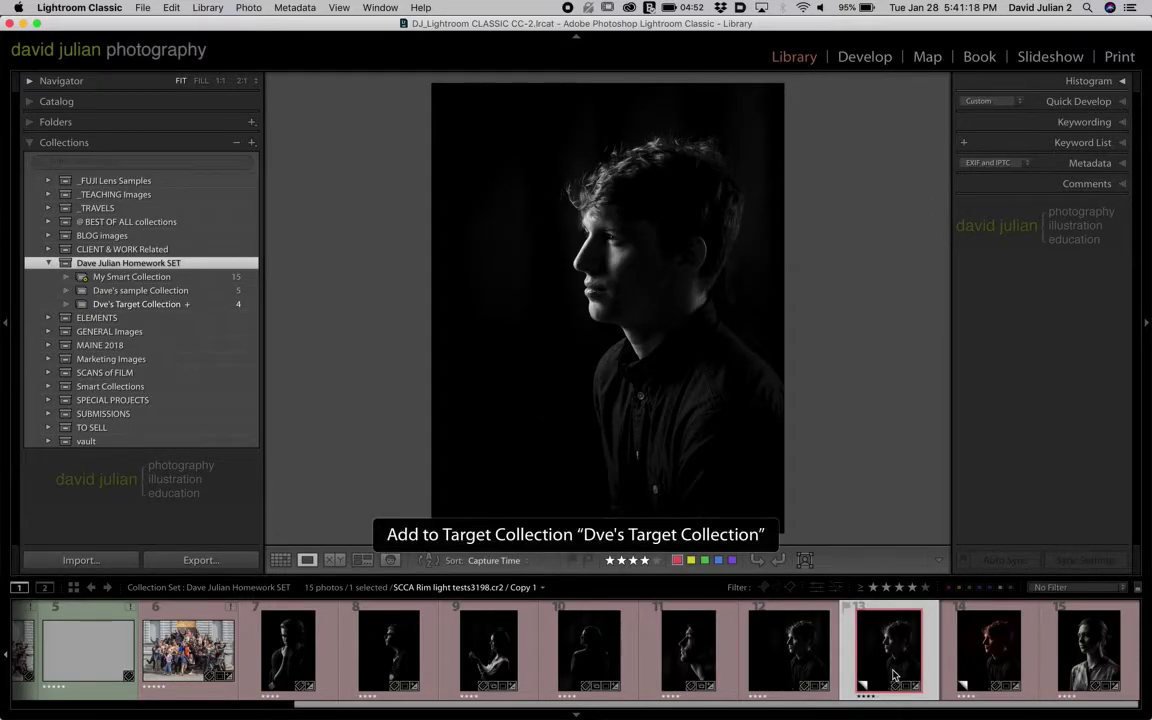
{"action": "left_click", "coordinate": [997, 655]}
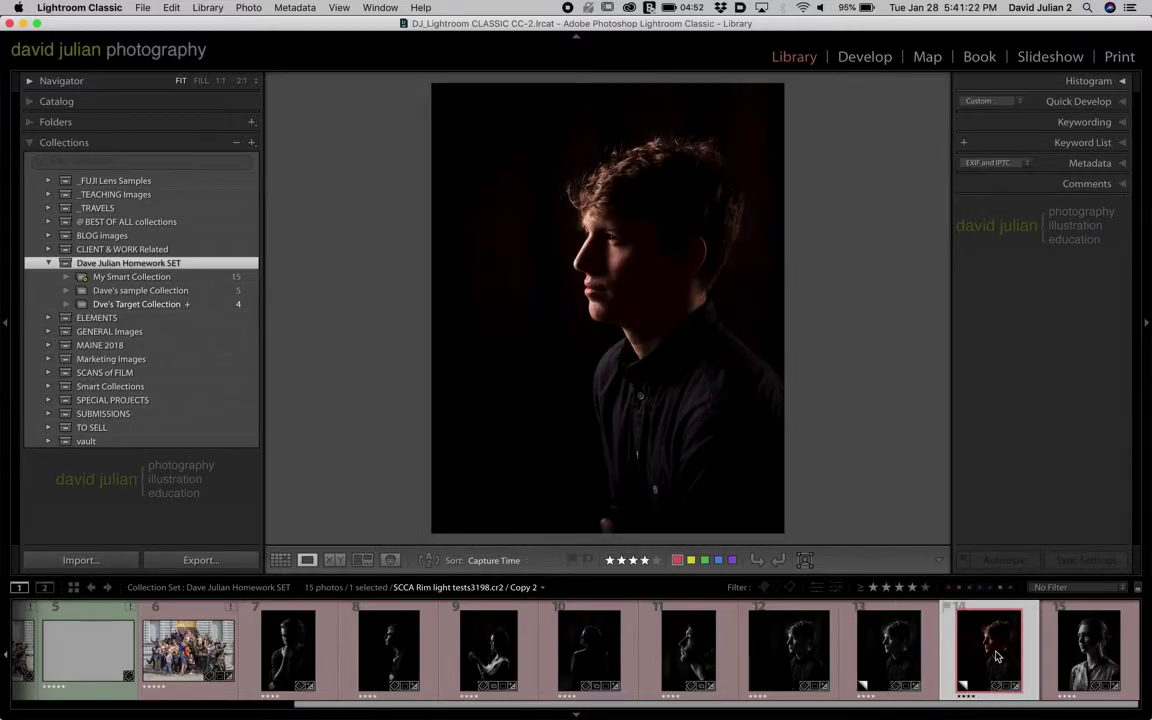
{"action": "key", "text": "b"}
- Remove the black-and-white profile portrait from the target collection, leaving 4 photos
{"action": "left_click", "coordinate": [172, 305]}
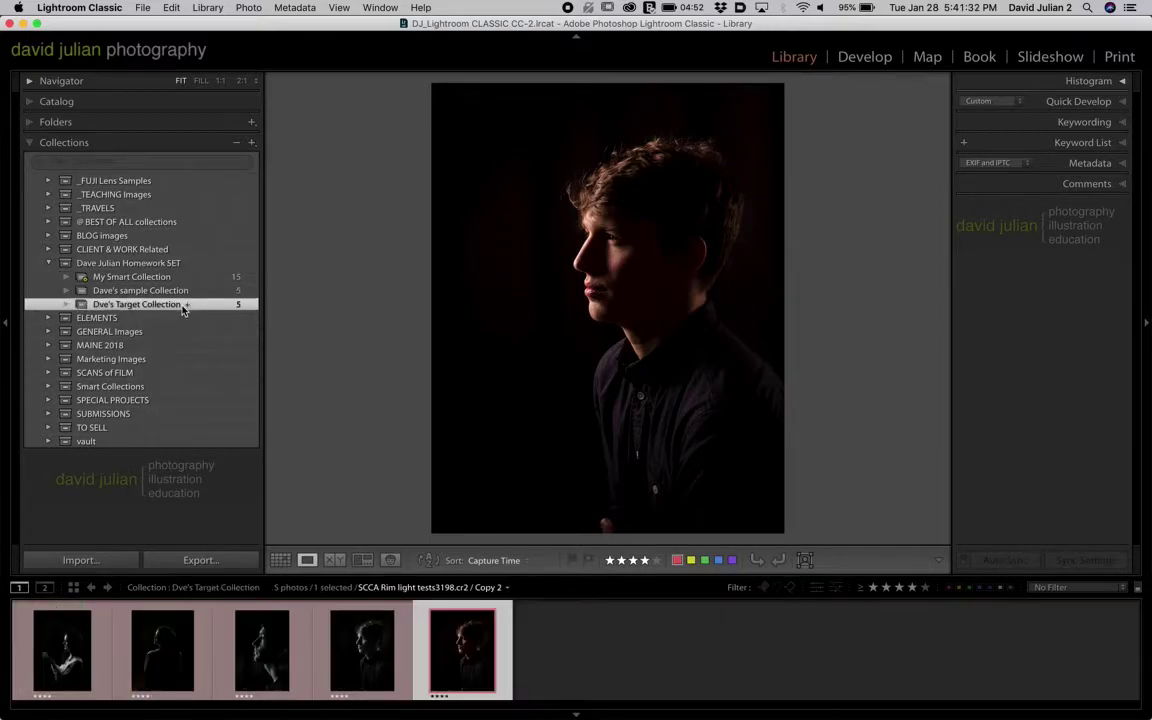
{"action": "left_click", "coordinate": [260, 642]}
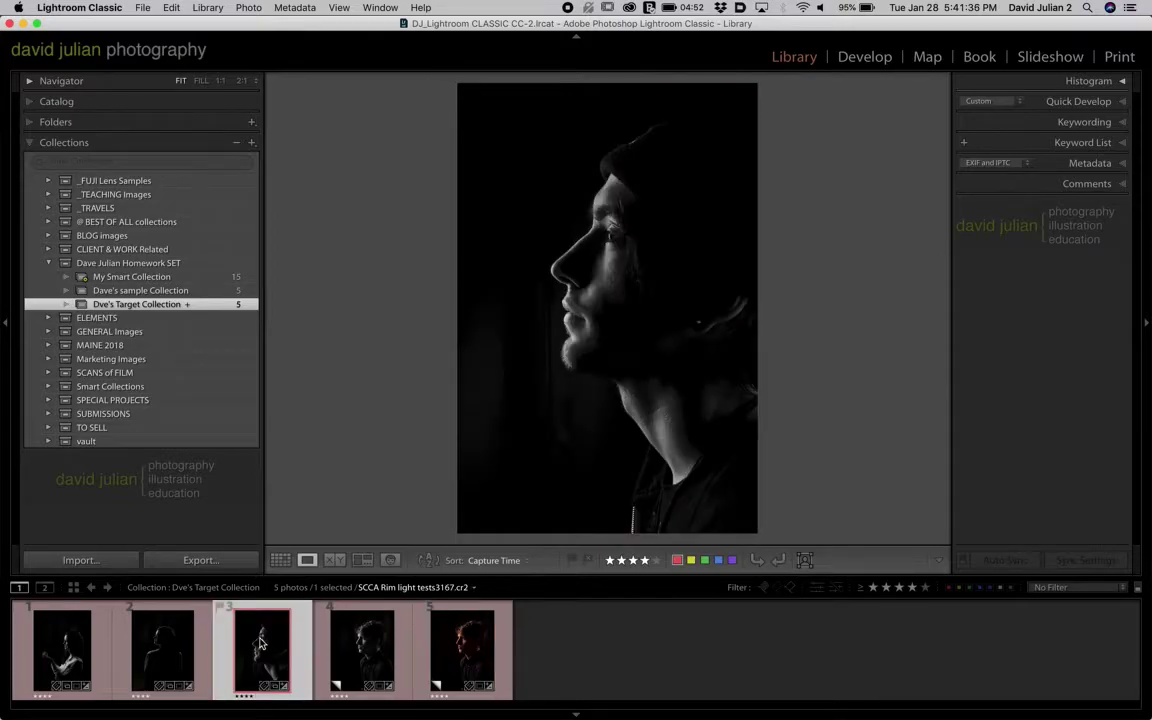
{"action": "key", "text": "Delete"}
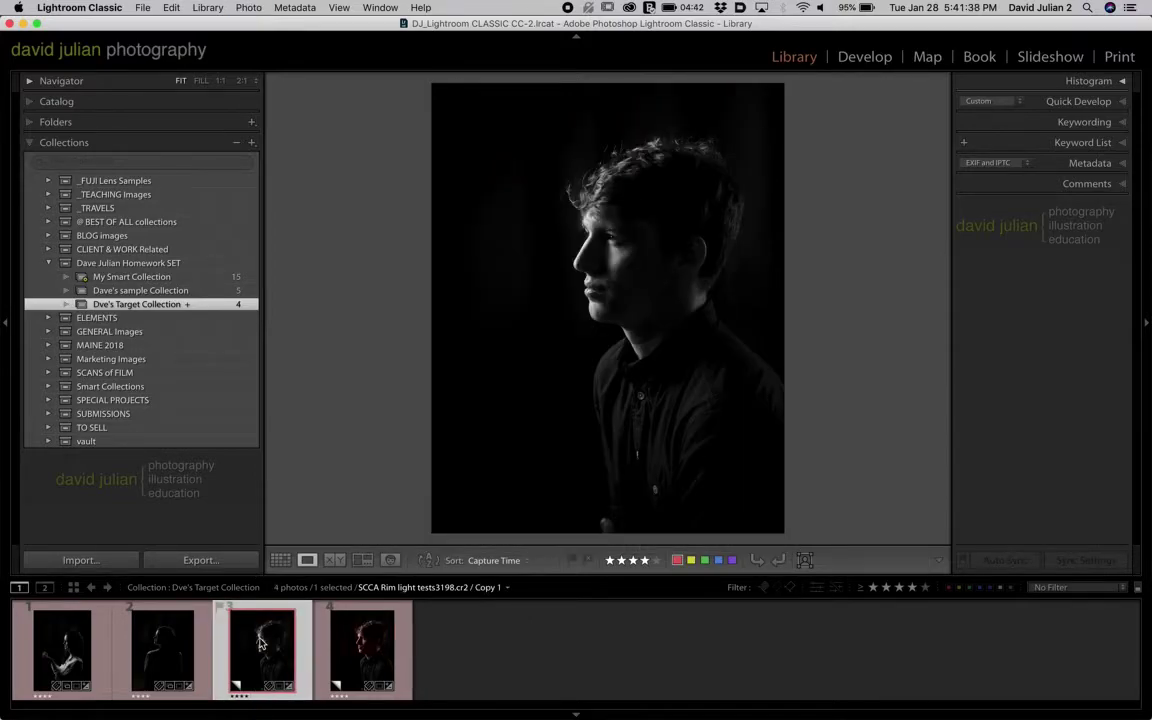
- Export the Homework SET as a catalog named with the student's name plus '_Week 4 homework'
{"action": "left_click", "coordinate": [156, 265]}
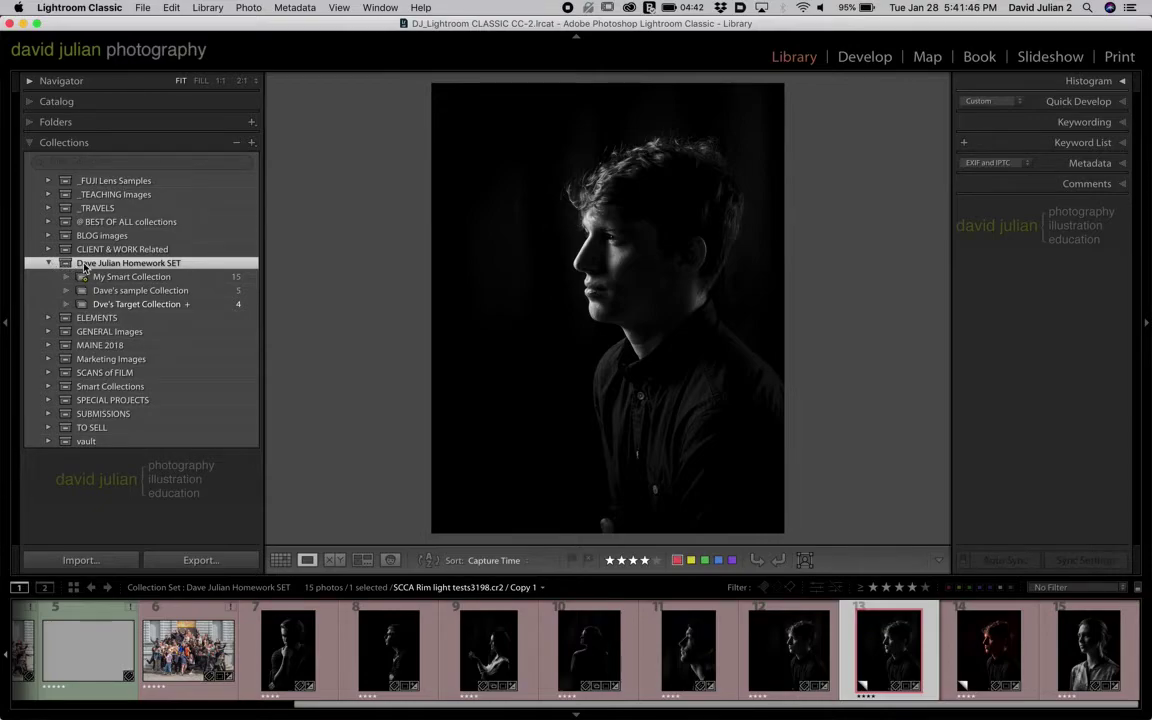
{"action": "left_click", "coordinate": [146, 8]}
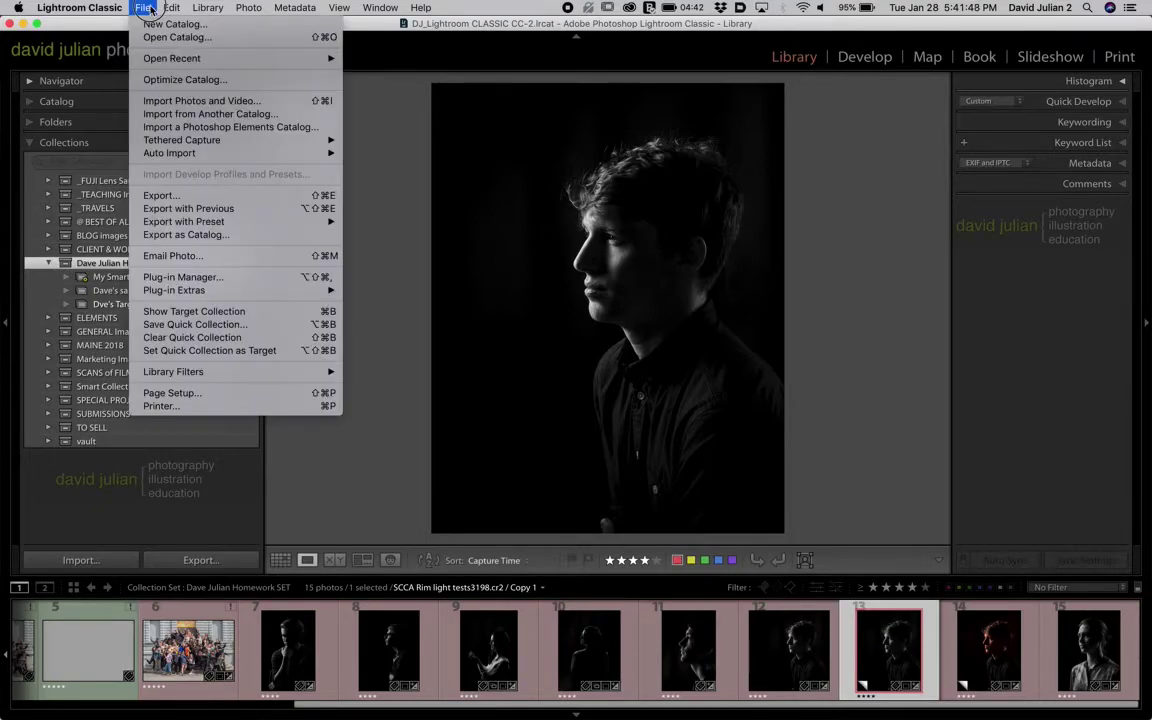
{"action": "left_click", "coordinate": [167, 235]}
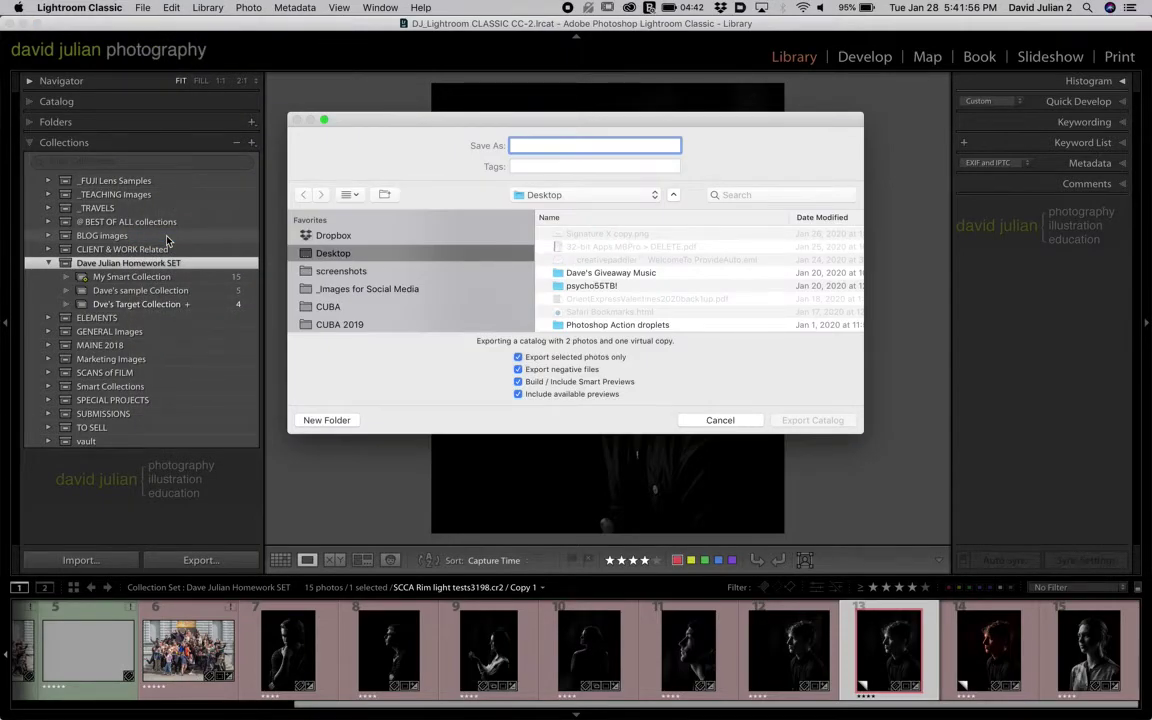
{"action": "type", "text": "Week 4"}
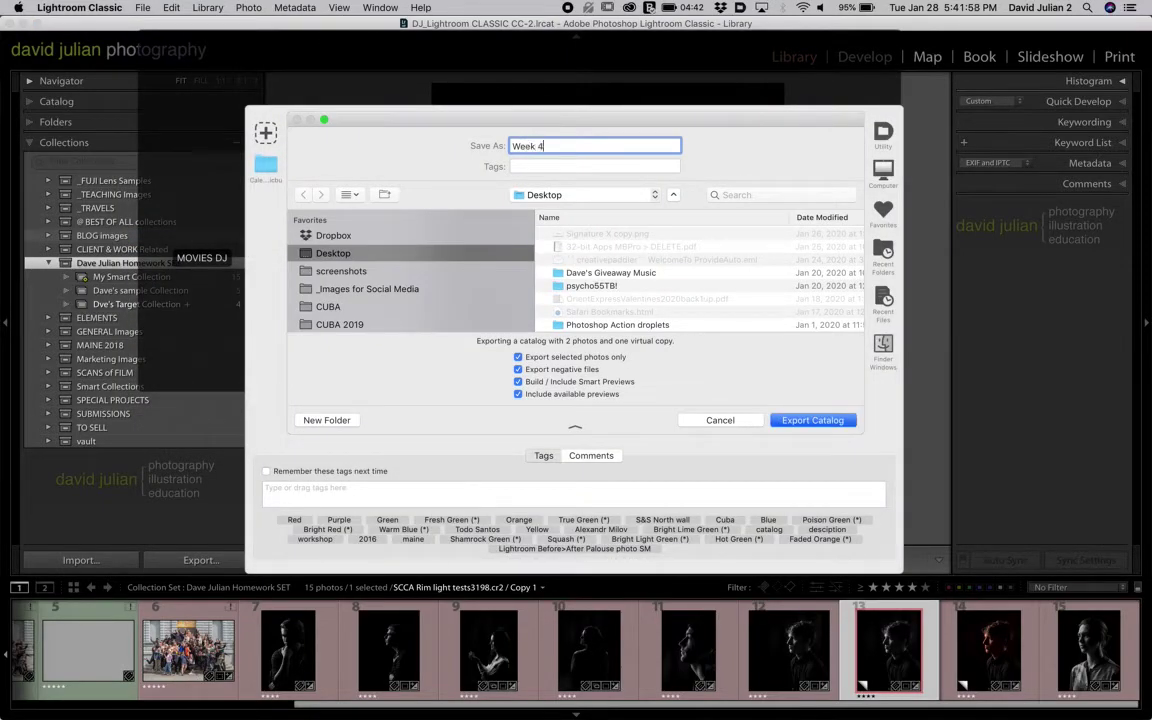
{"action": "type", "text": " h0mework"}
{"action": "key", "text": "BackSpace"}
{"action": "key", "text": "BackSpace"}
{"action": "key", "text": "BackSpace"}
{"action": "key", "text": "BackSpace"}
{"action": "key", "text": "BackSpace"}
{"action": "key", "text": "BackSpace"}
{"action": "key", "text": "BackSpace"}
{"action": "type", "text": "omework"}
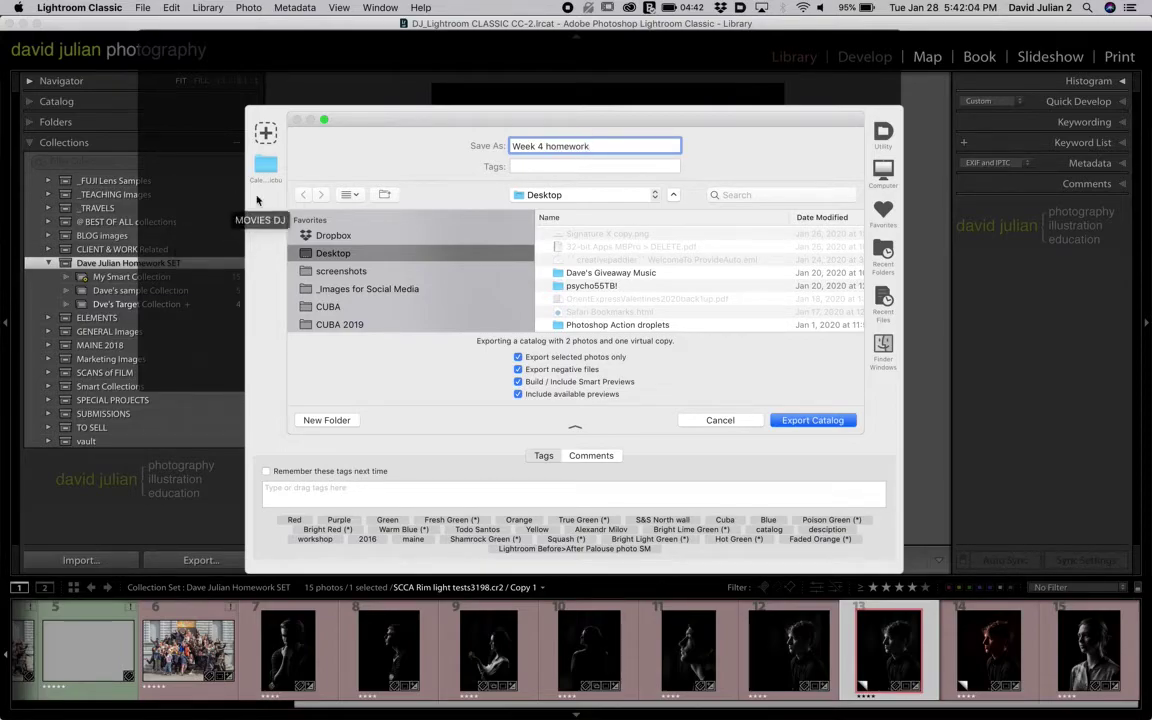
{"action": "left_click", "coordinate": [512, 146]}
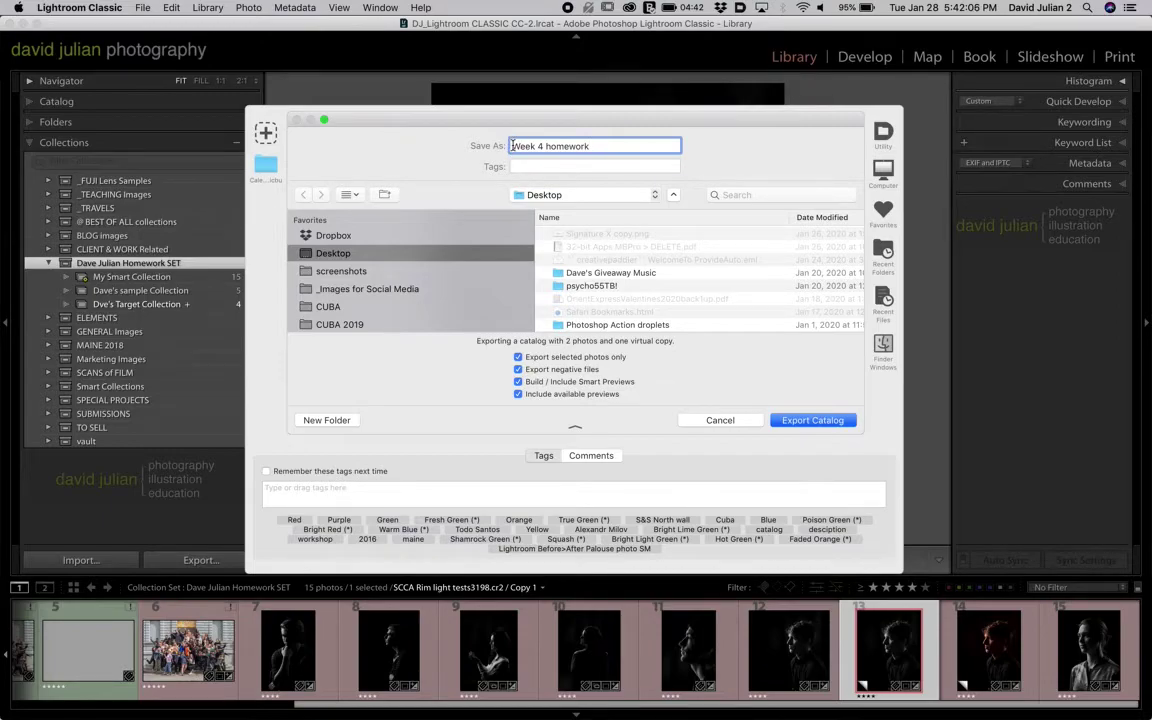
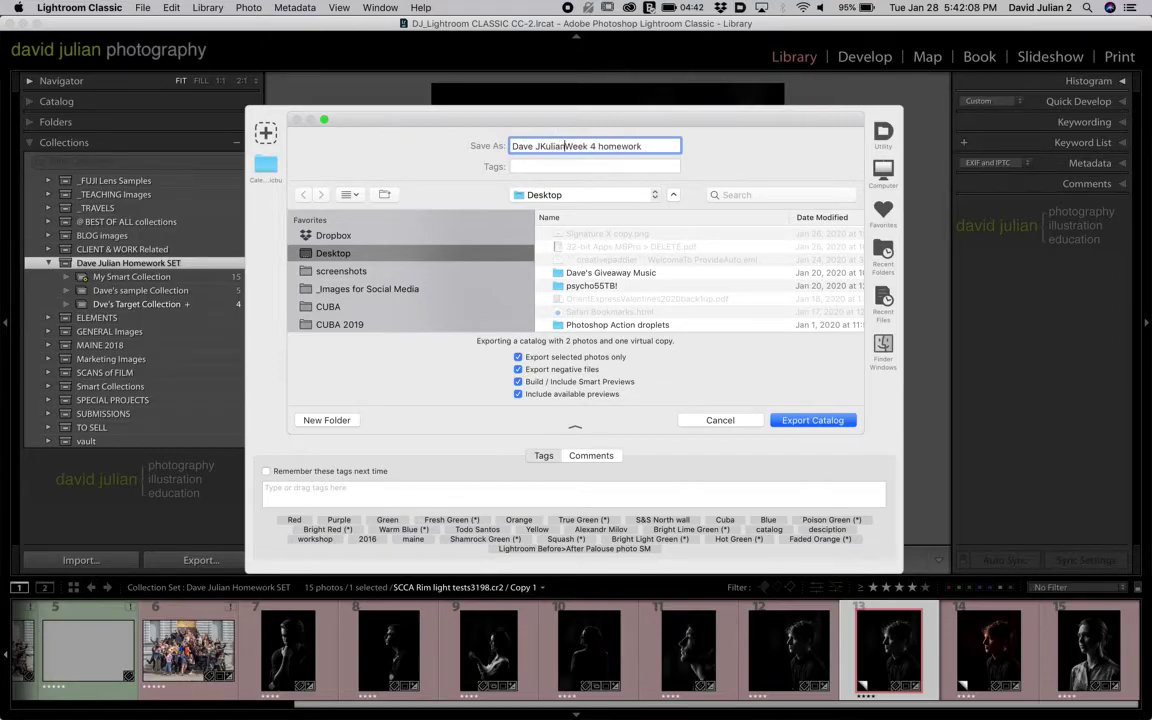
{"action": "type", "text": "_"}
- Fix the catalog name typo and export the whole homework set as a catalog without negative files
{"action": "left_click", "coordinate": [543, 146]}
{"action": "key", "text": "BackSpace"}
{"action": "left_click", "coordinate": [519, 370]}
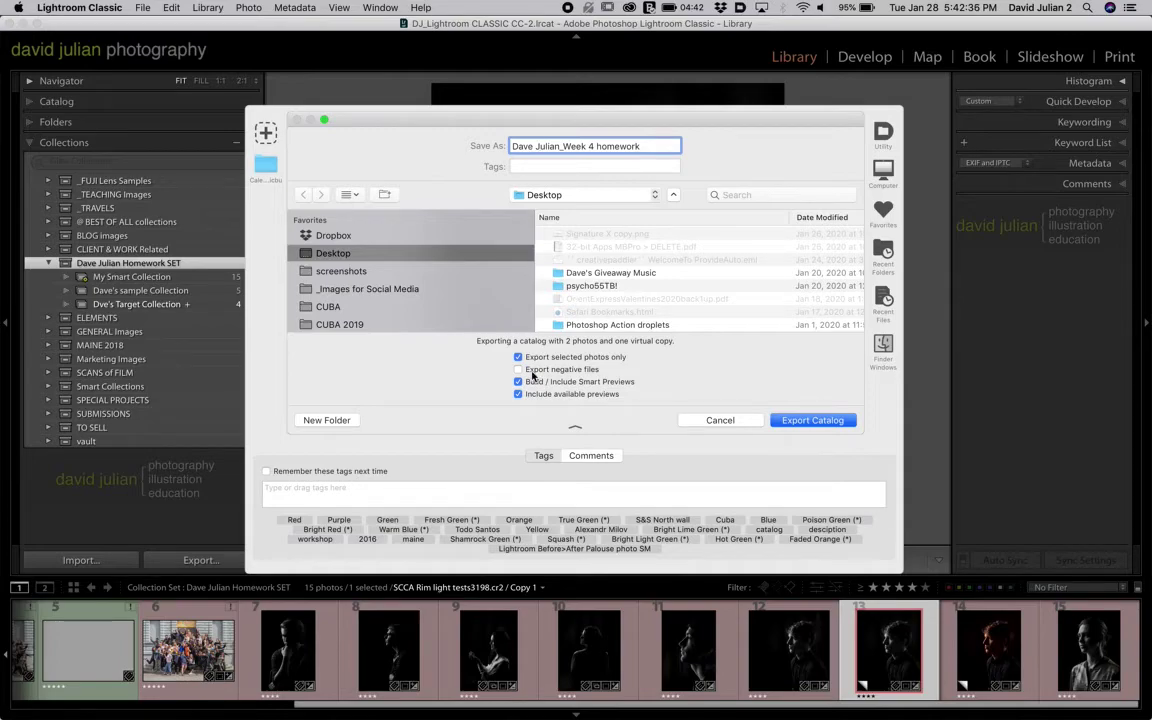
{"action": "left_click", "coordinate": [519, 357]}
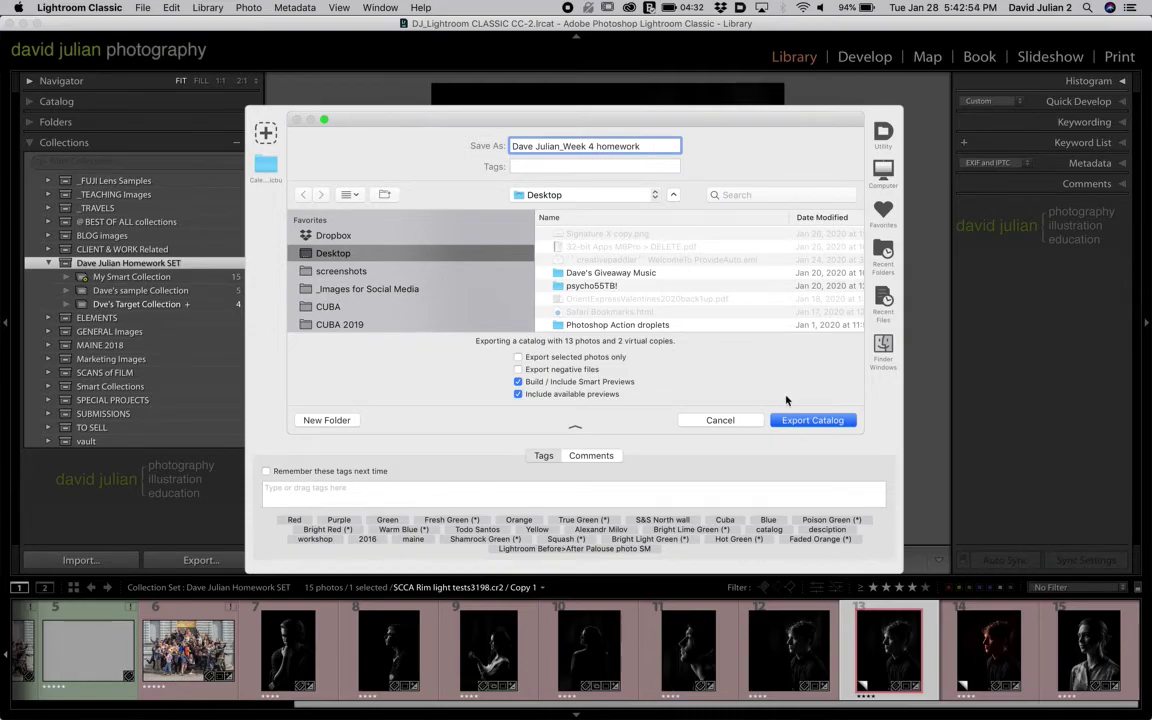
{"action": "left_click", "coordinate": [788, 420]}
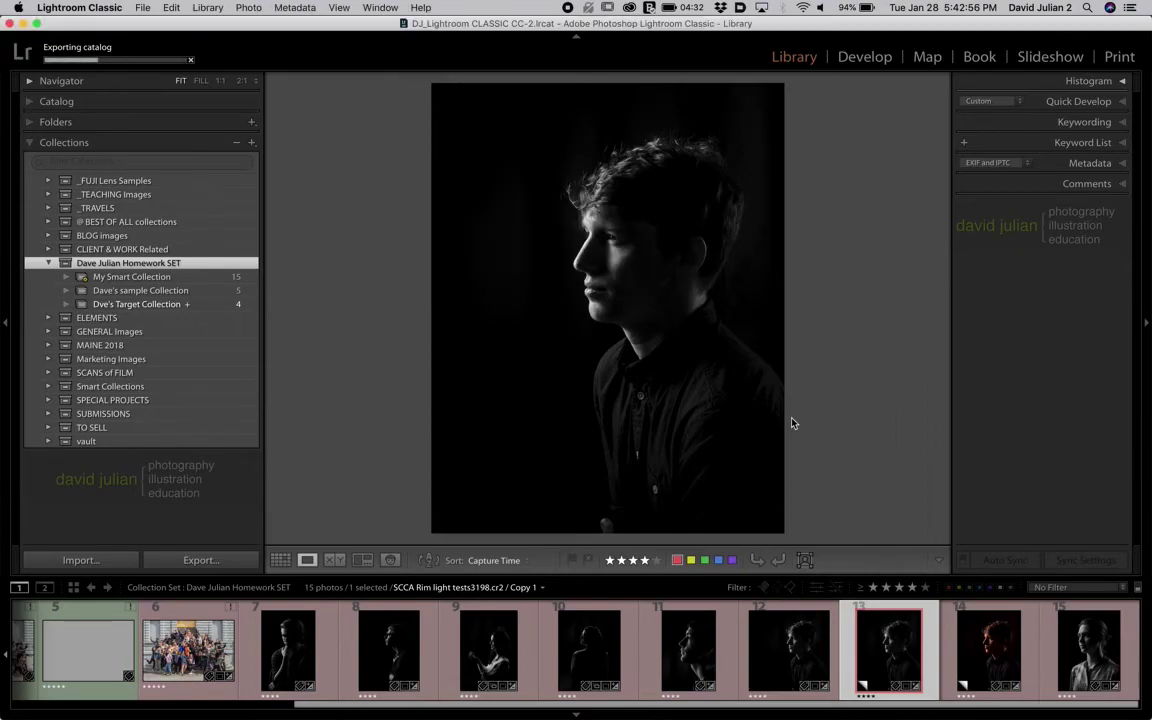
- Open the Week 4 homework folder on the Desktop and check its .lrcat and .lrdata files
{"action": "double_click", "coordinate": [898, 25]}
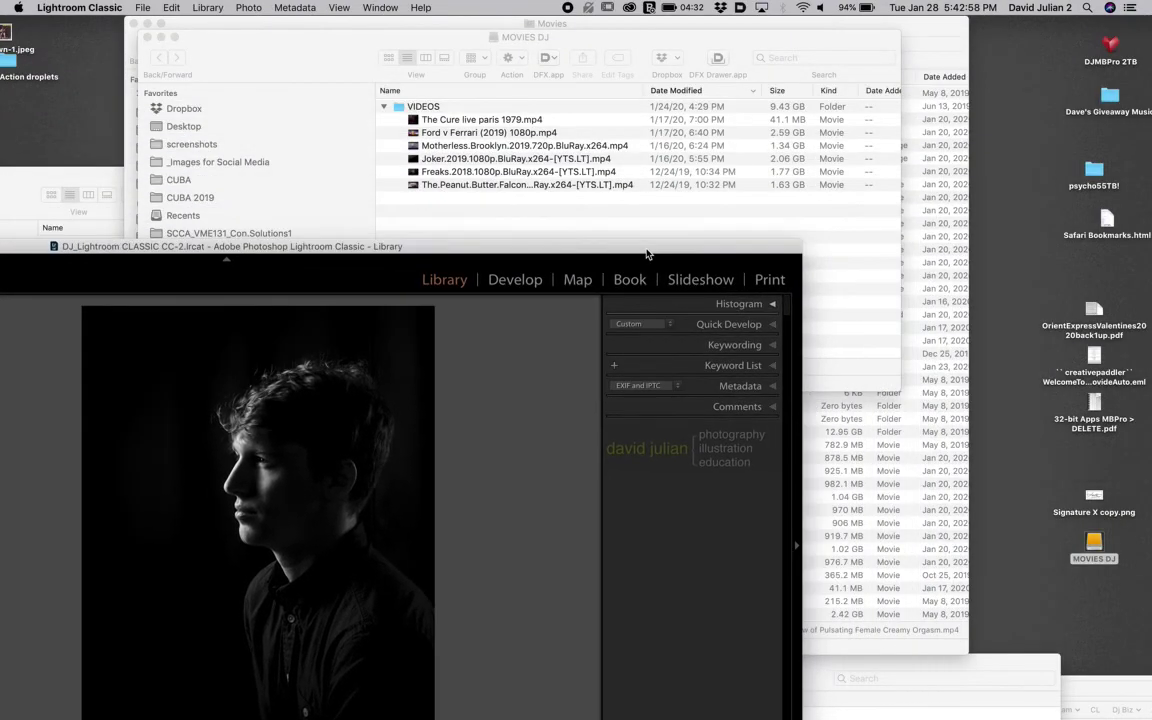
{"action": "double_click", "coordinate": [1092, 452]}
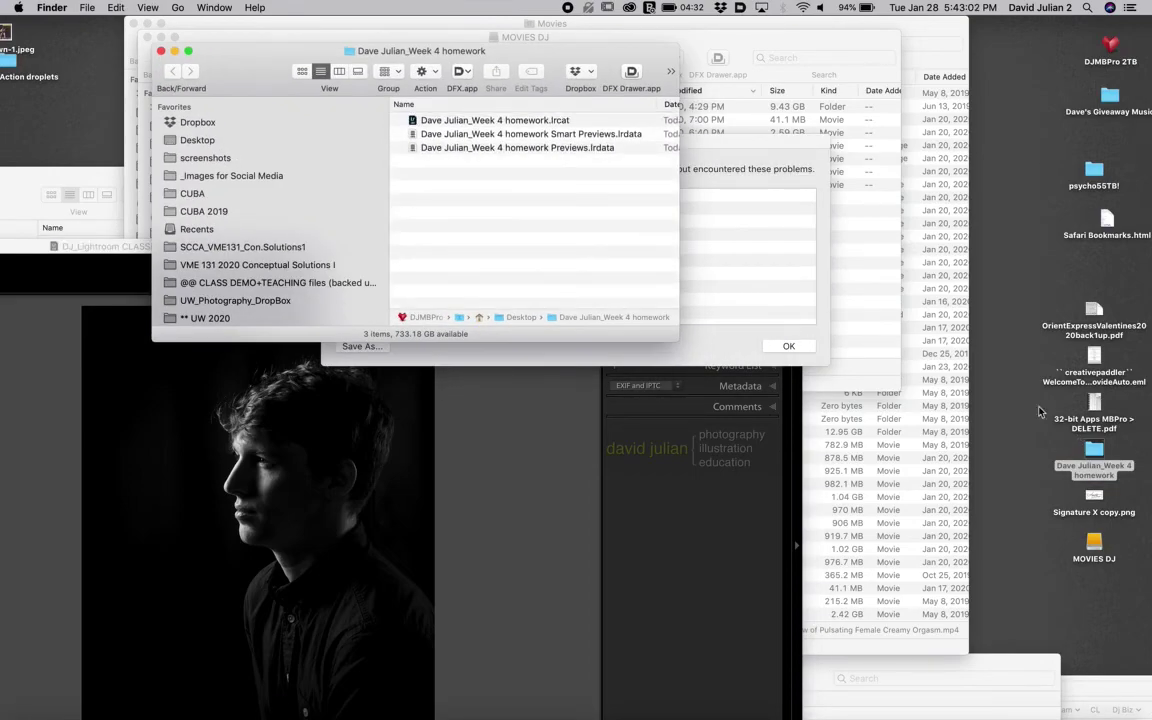
{"action": "scroll", "coordinate": [553, 128], "scroll_direction": "right", "scroll_amount": 5}
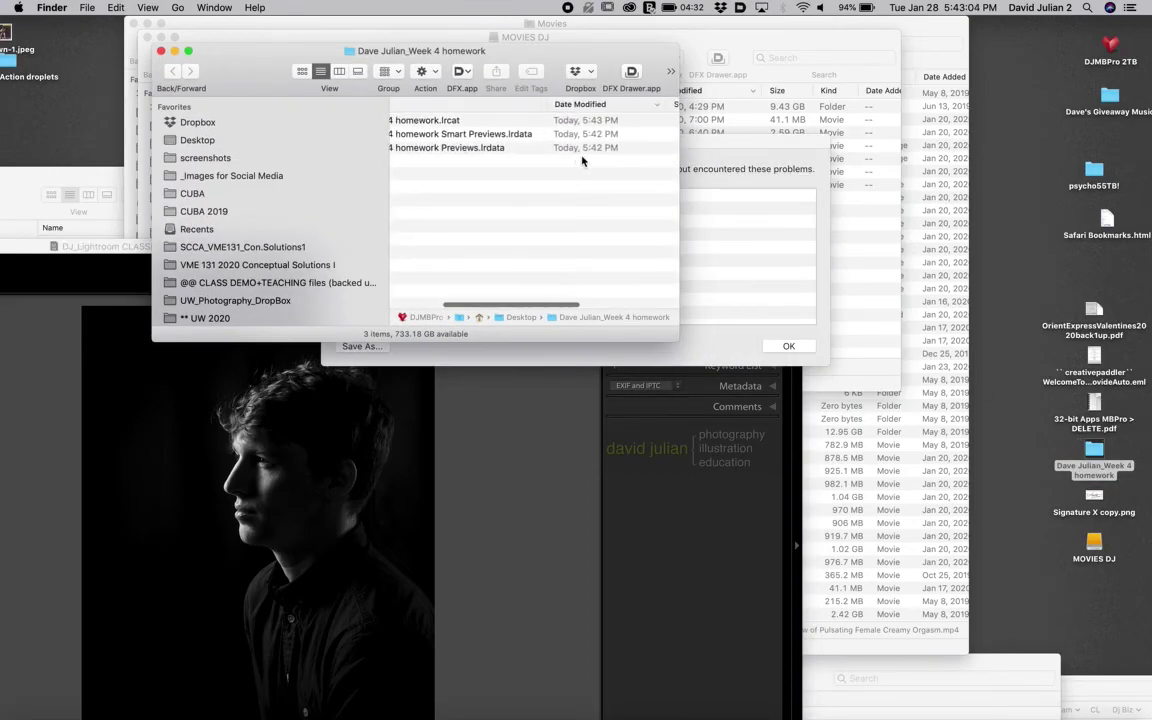
{"action": "scroll", "coordinate": [525, 134], "scroll_direction": "left", "scroll_amount": 5}
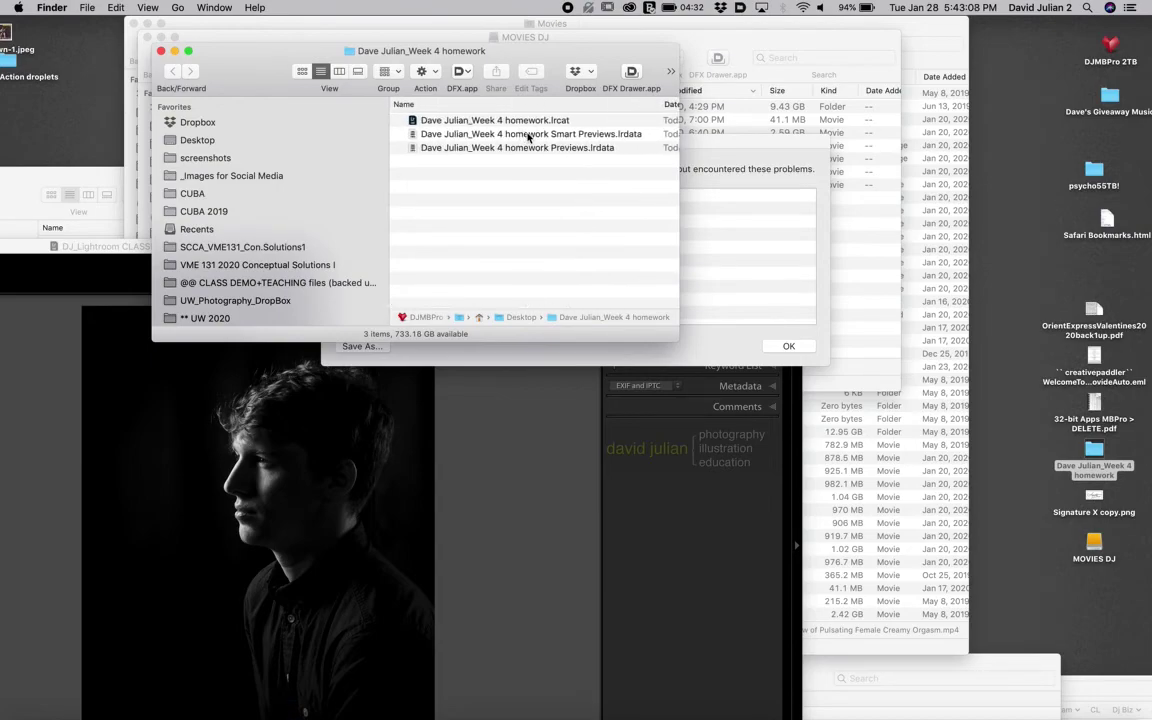
{"action": "scroll", "coordinate": [560, 137], "scroll_direction": "left", "scroll_amount": 1}
{"action": "left_click_drag", "start_coordinate": [626, 47], "coordinate": [828, 20]}
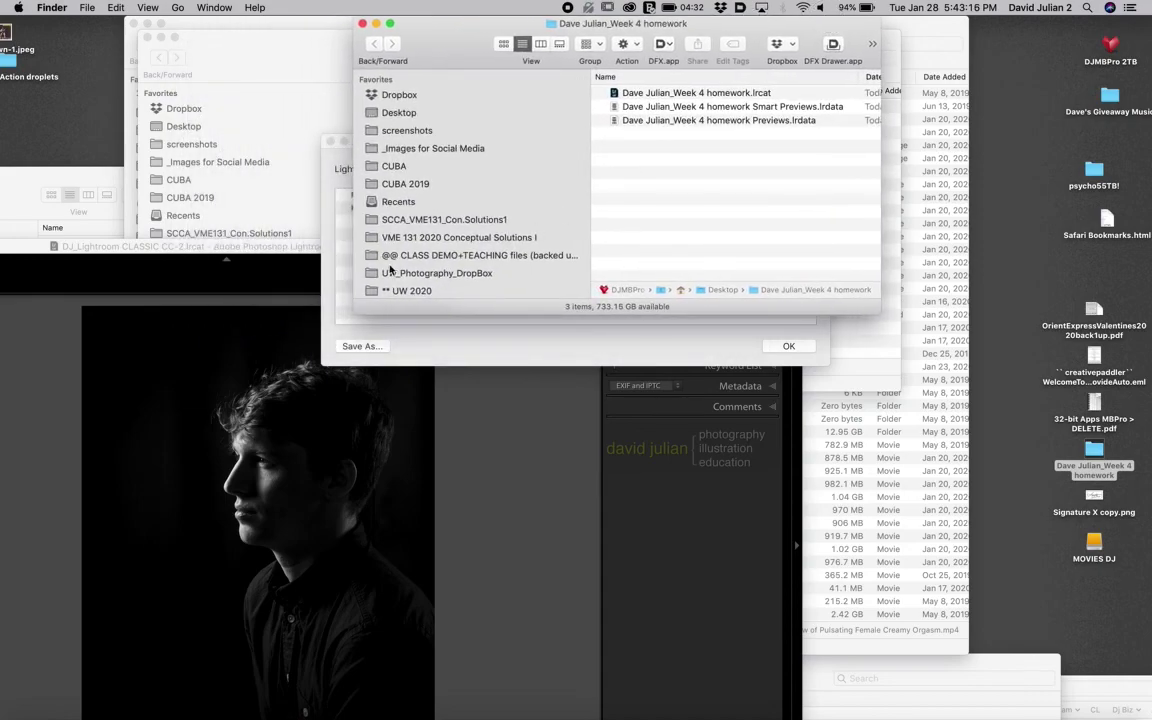
- Dismiss the export problems report and maximize Lightroom to full screen again
{"action": "left_click", "coordinate": [339, 282]}
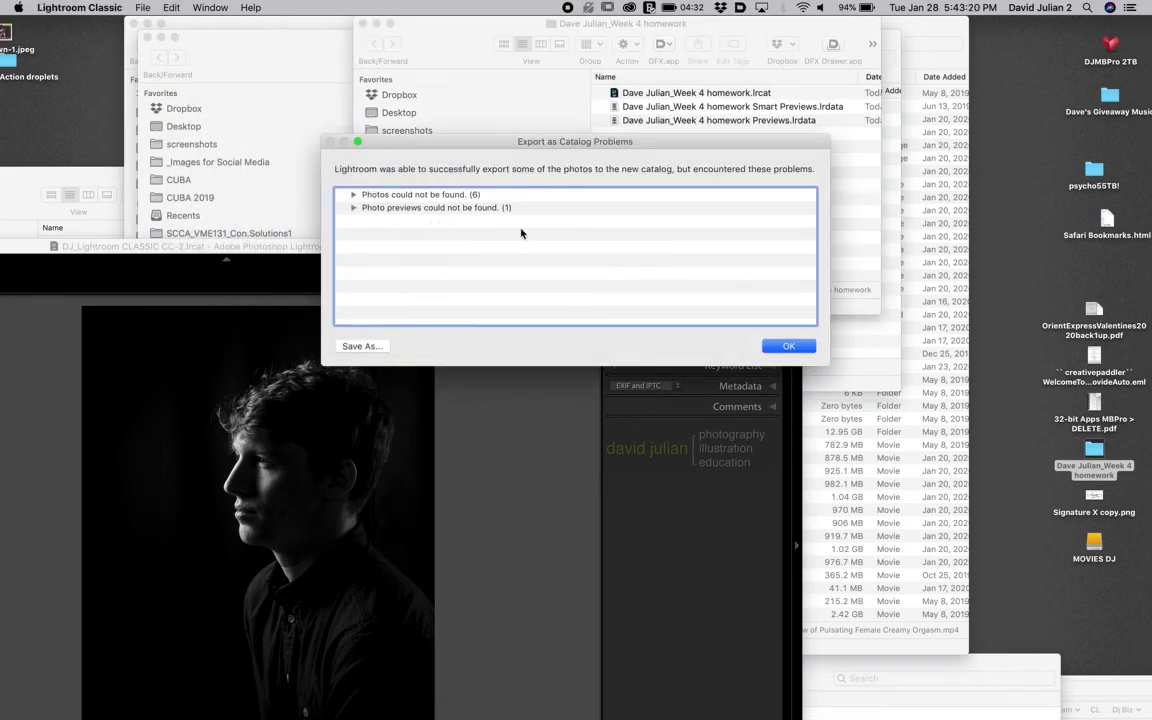
{"action": "left_click", "coordinate": [782, 346]}
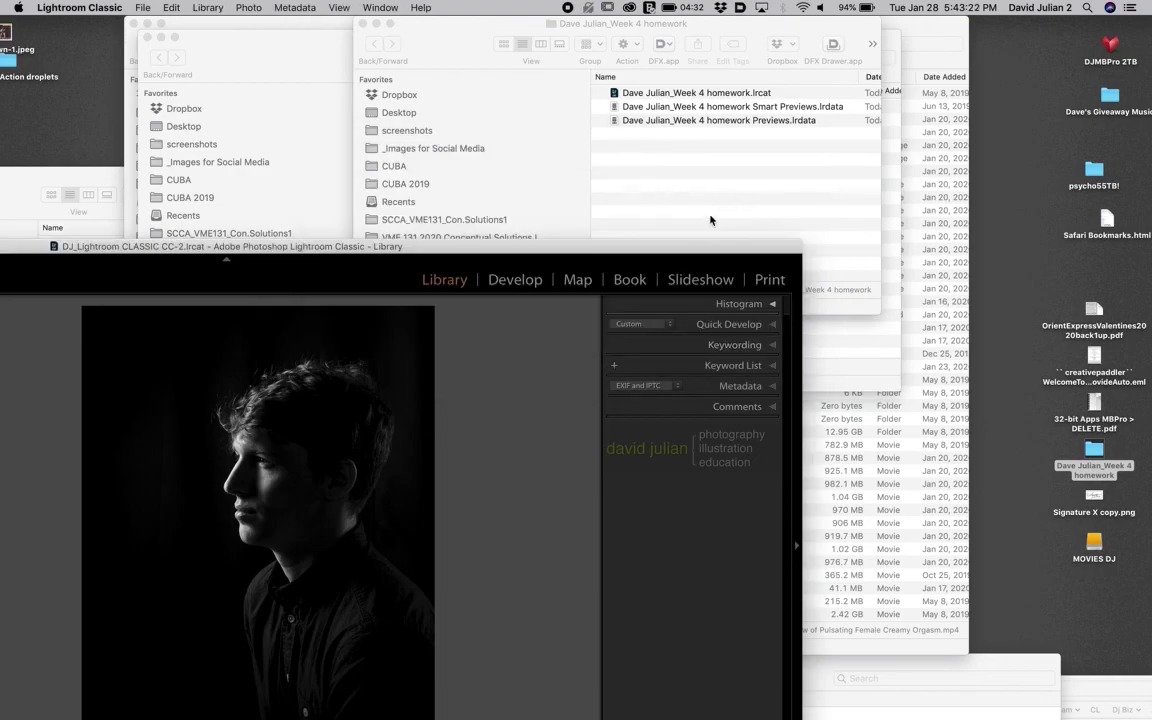
{"action": "double_click", "coordinate": [697, 252]}
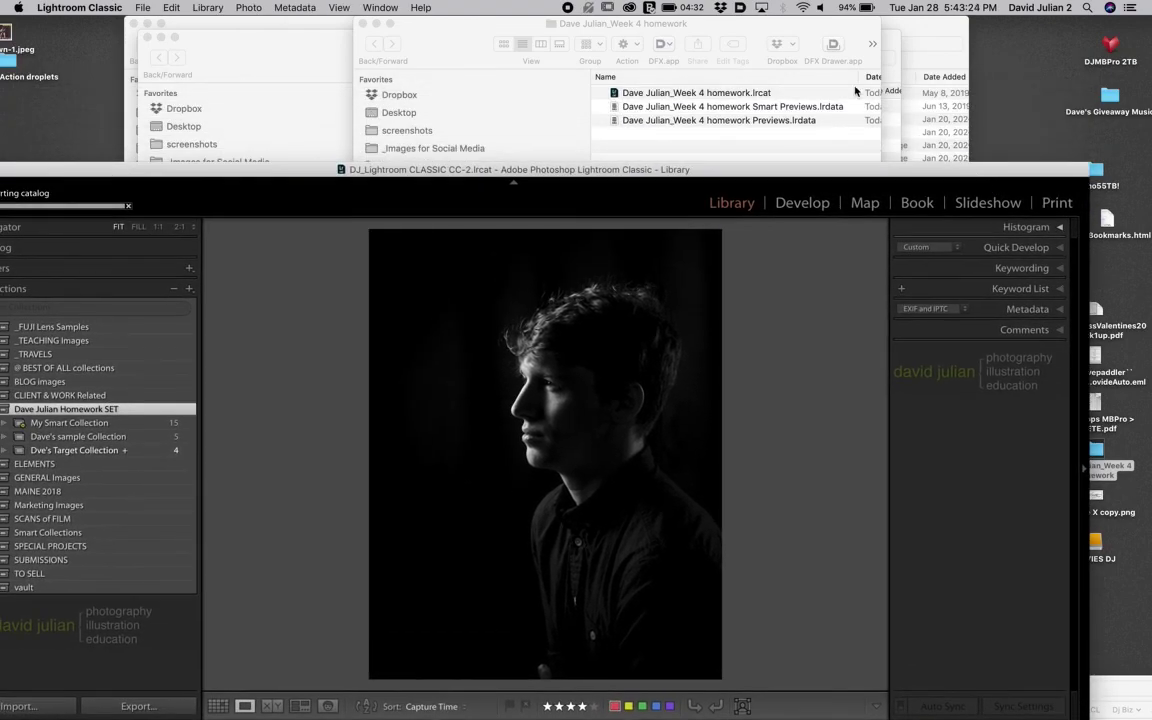
{"action": "double_click", "coordinate": [645, 166]}
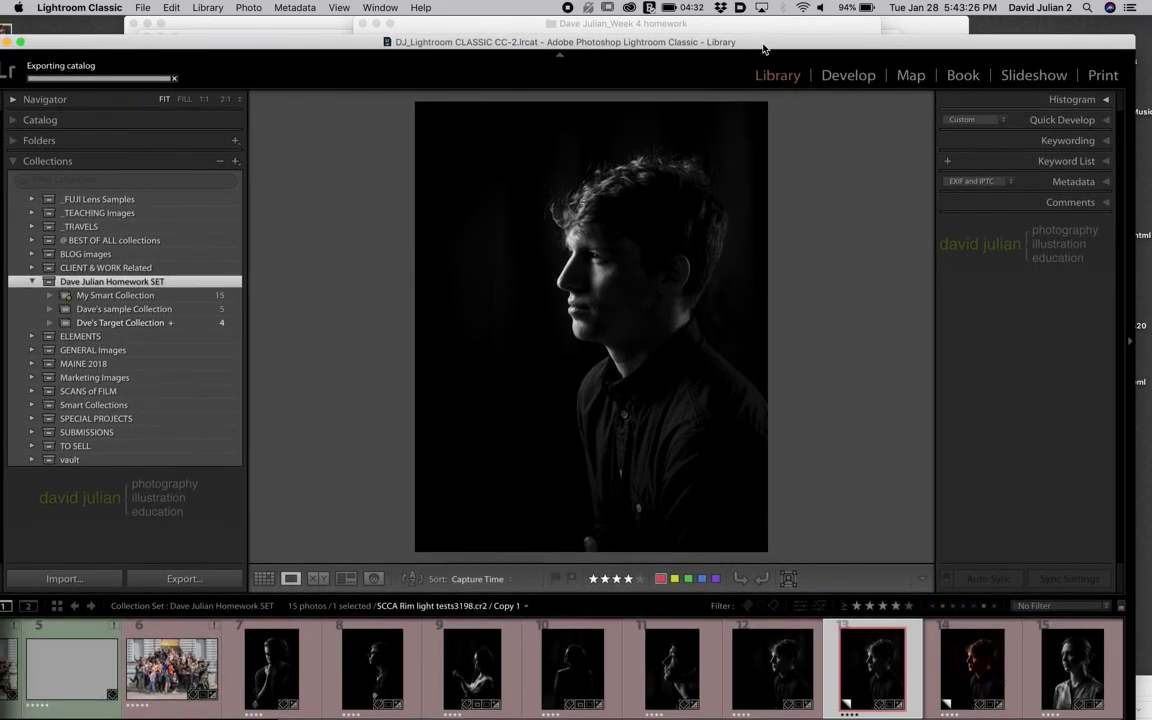